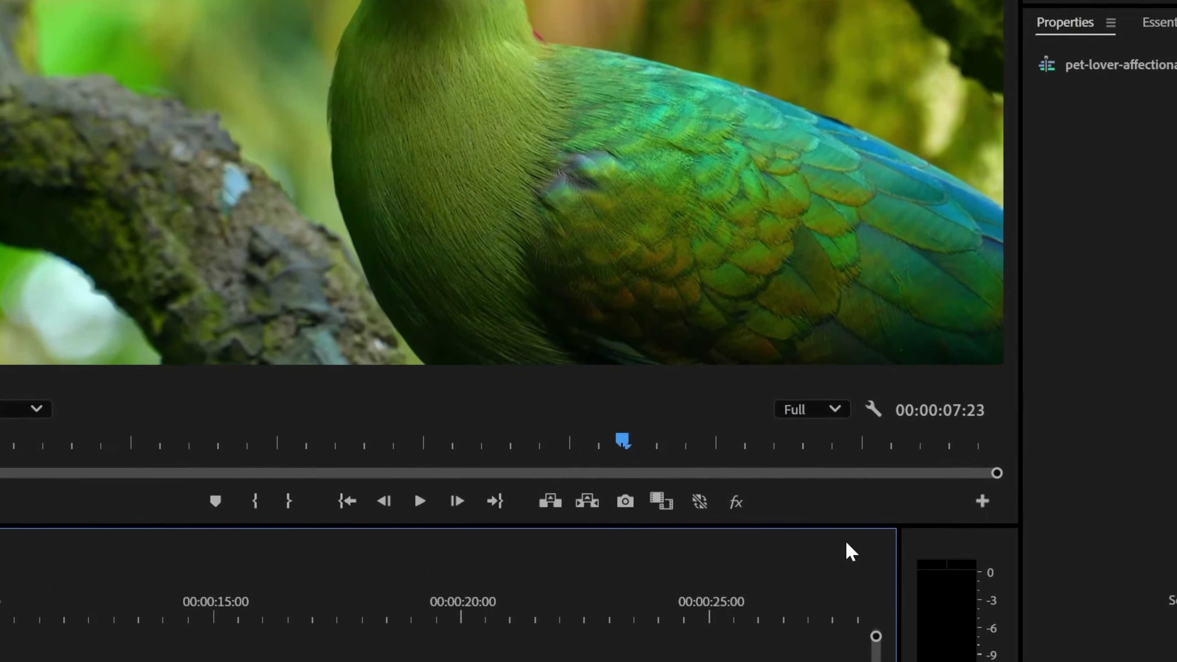
Lower the Program Monitor playback resolution from Full to 1/8
click(913, 618)
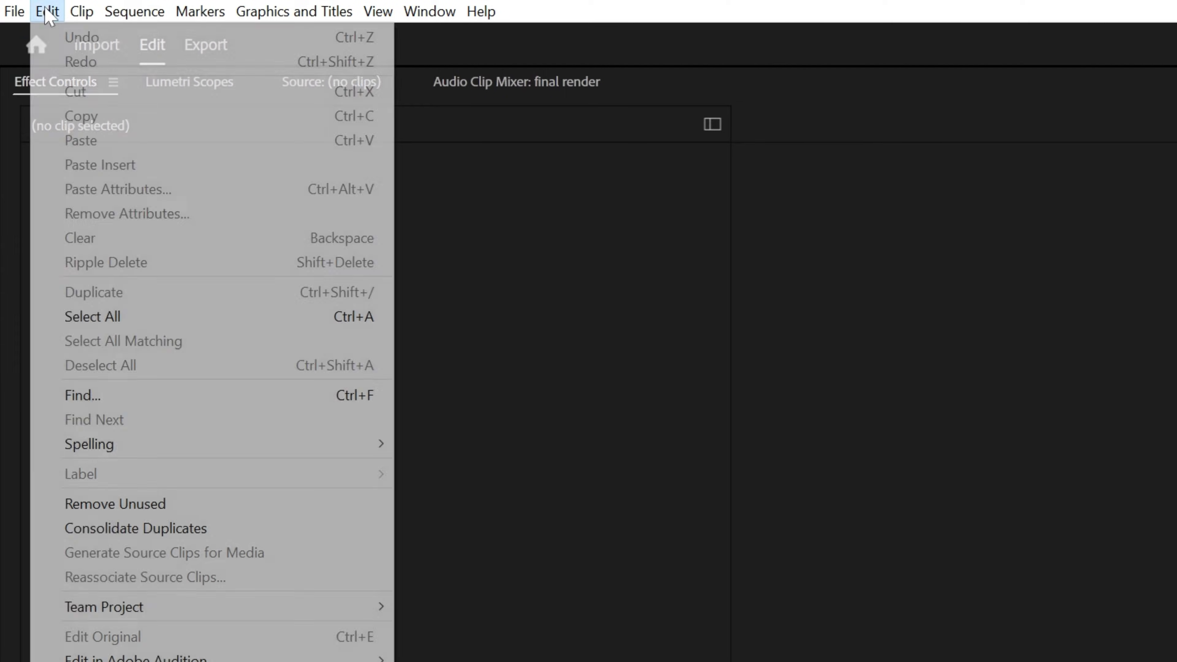
Enable H264/HEVC hardware-accelerated decoding and encoding in Media preferences, then close Preferences
mouse_move(162, 375)
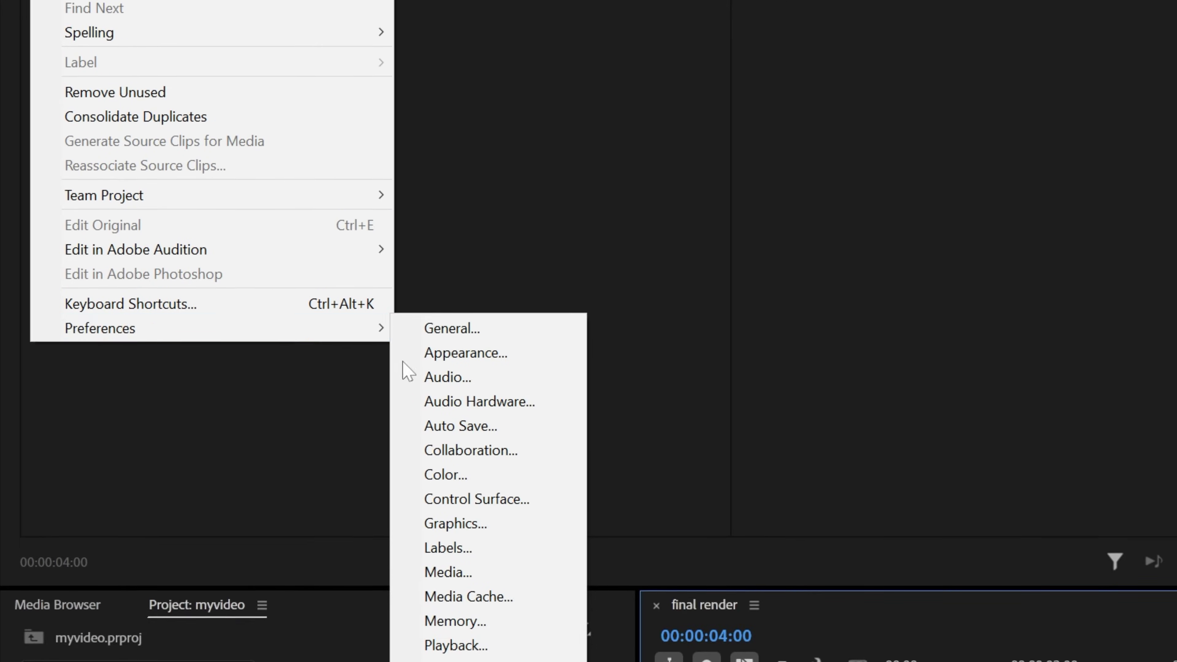
click(505, 614)
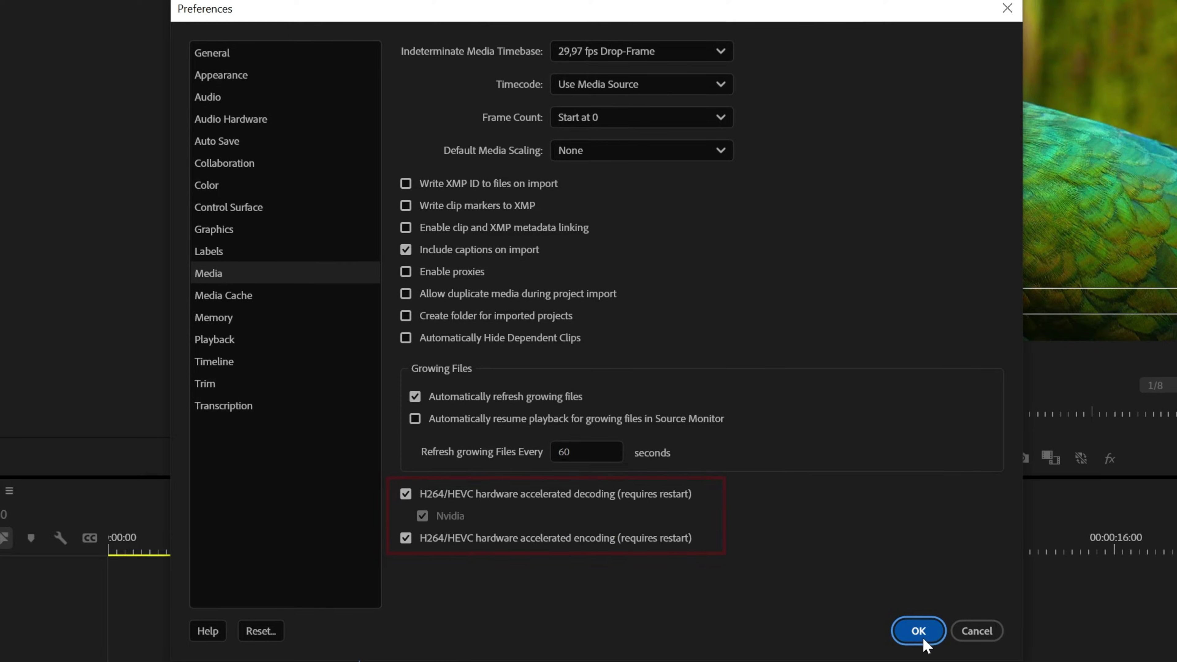
click(918, 630)
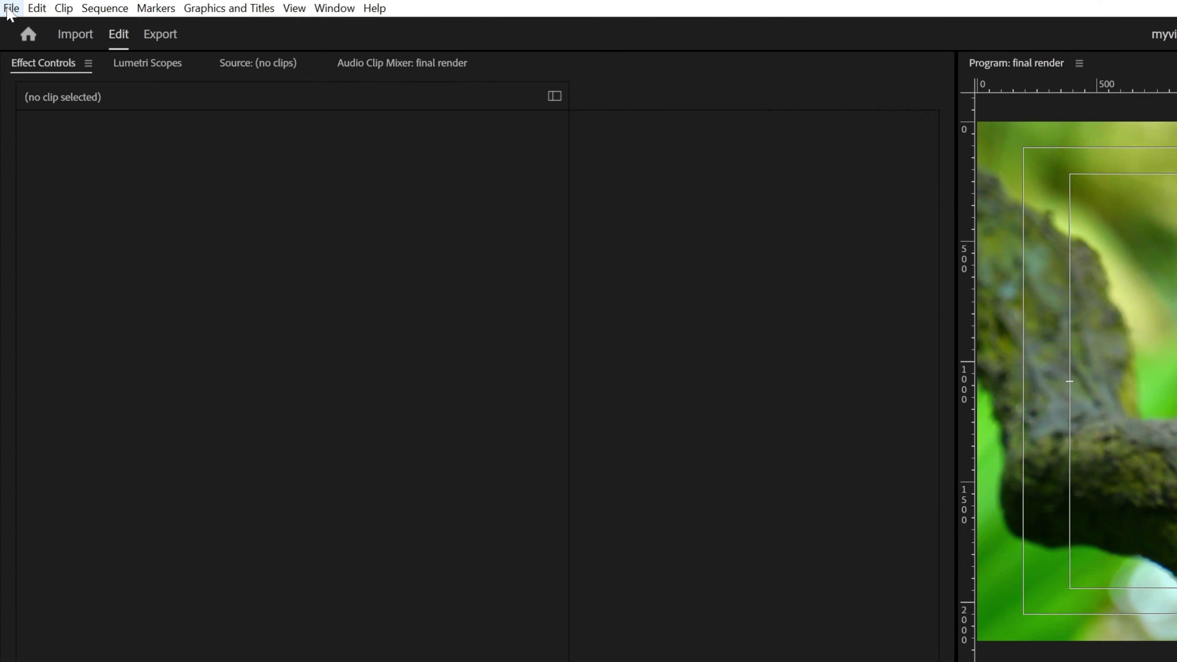
click(10, 9)
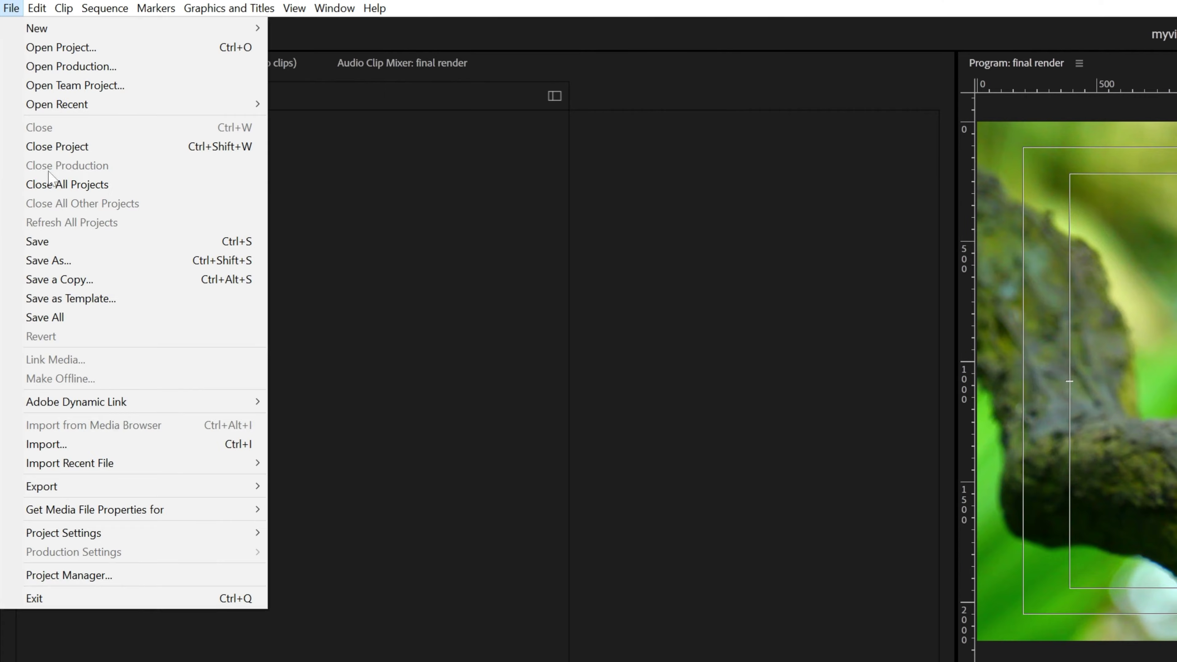
mouse_move(84, 531)
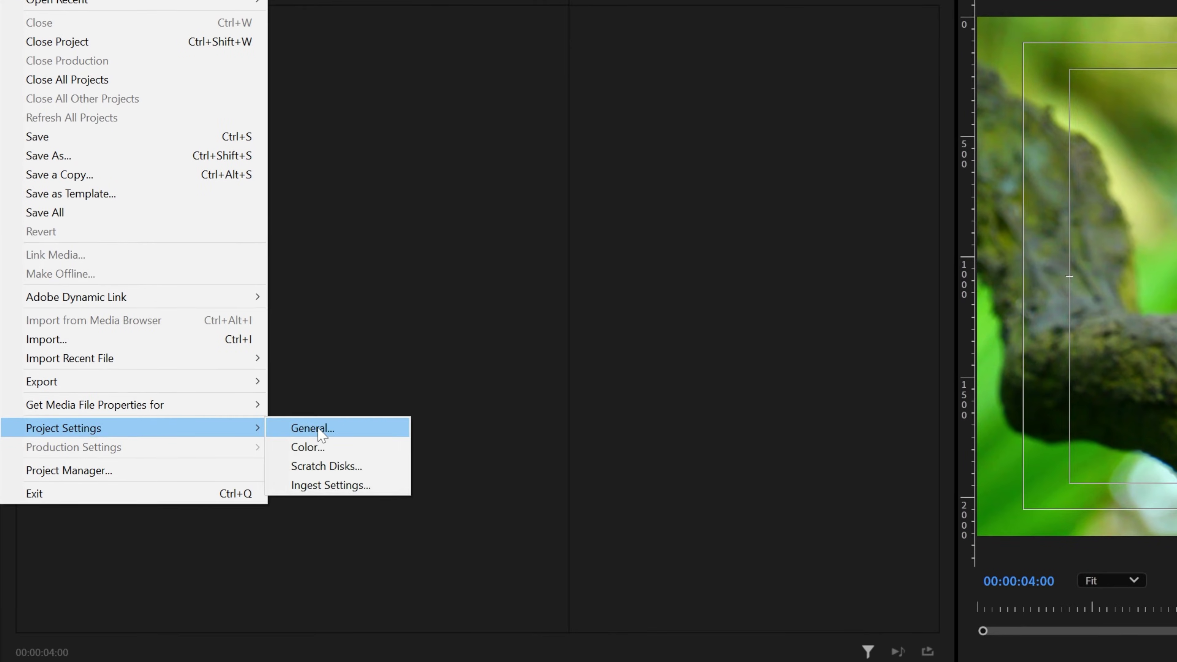
click(315, 428)
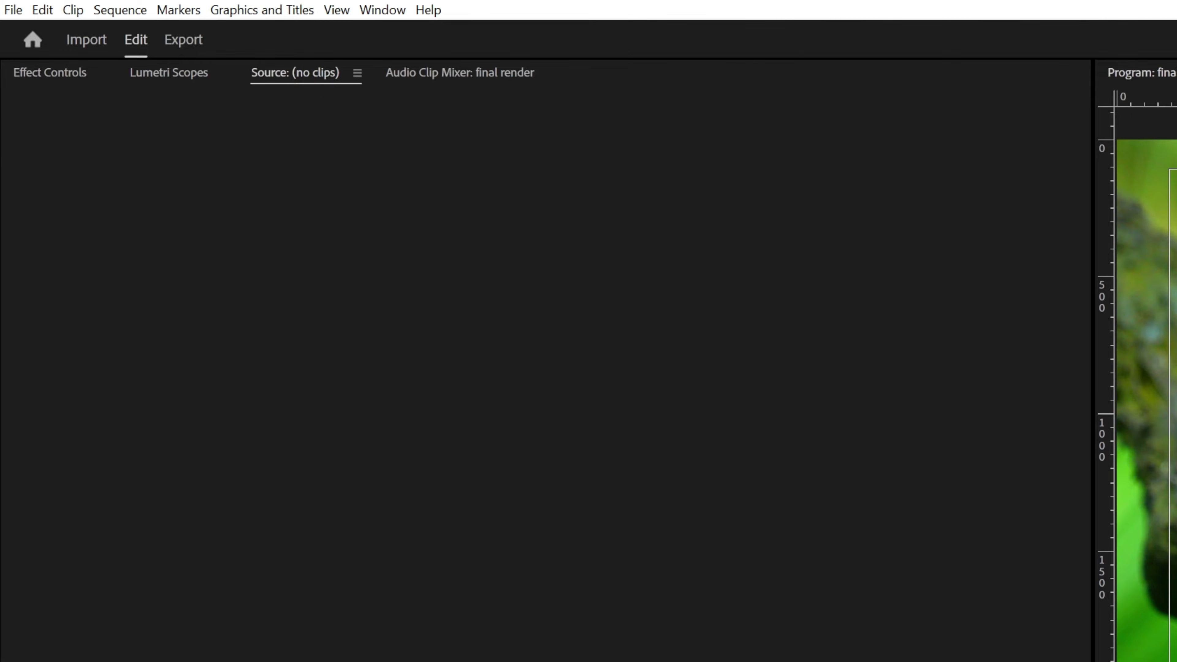
Delete the unused media cache files from the Media Cache preferences
click(59, 16)
mouse_move(197, 486)
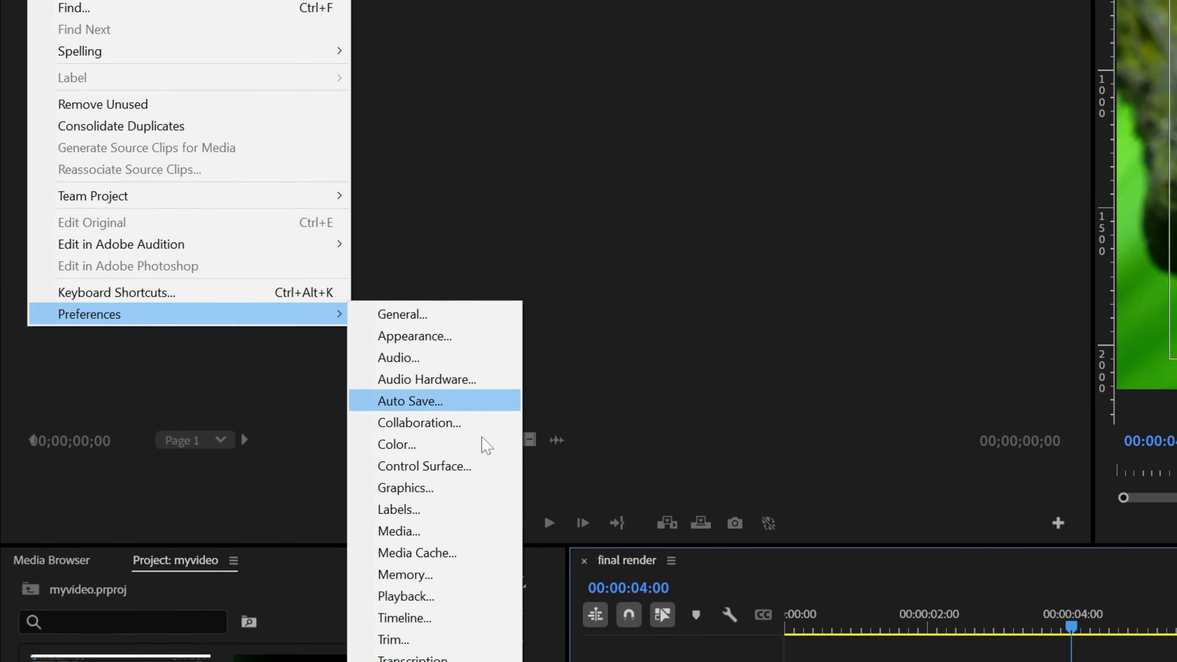
click(482, 545)
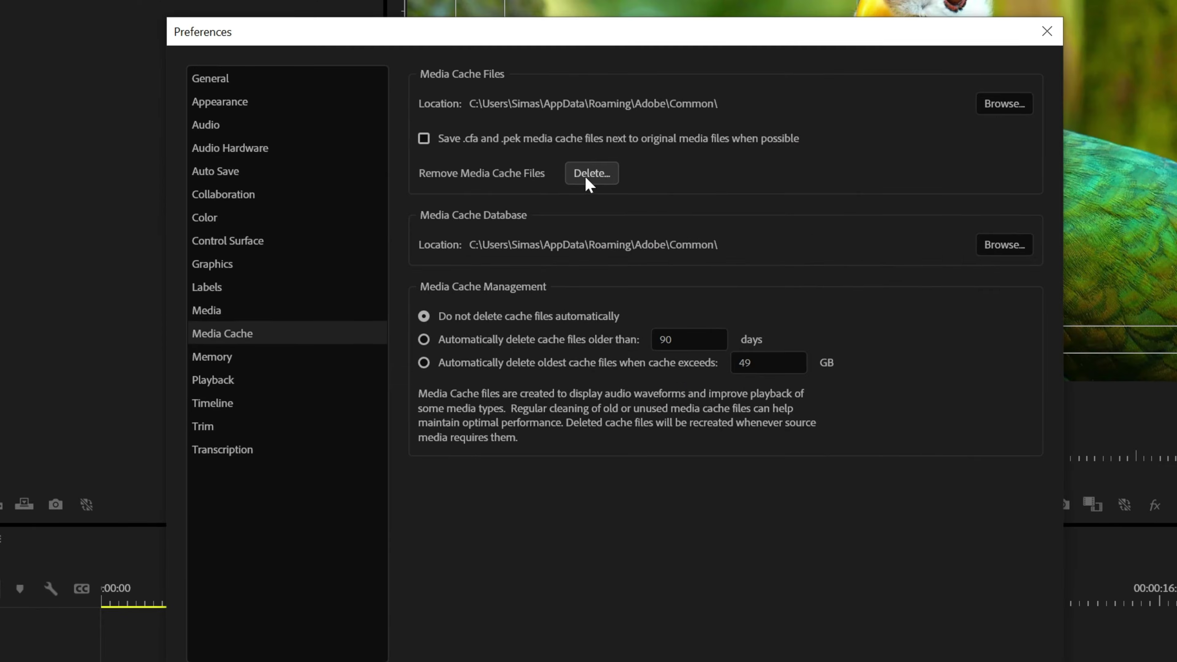
click(588, 175)
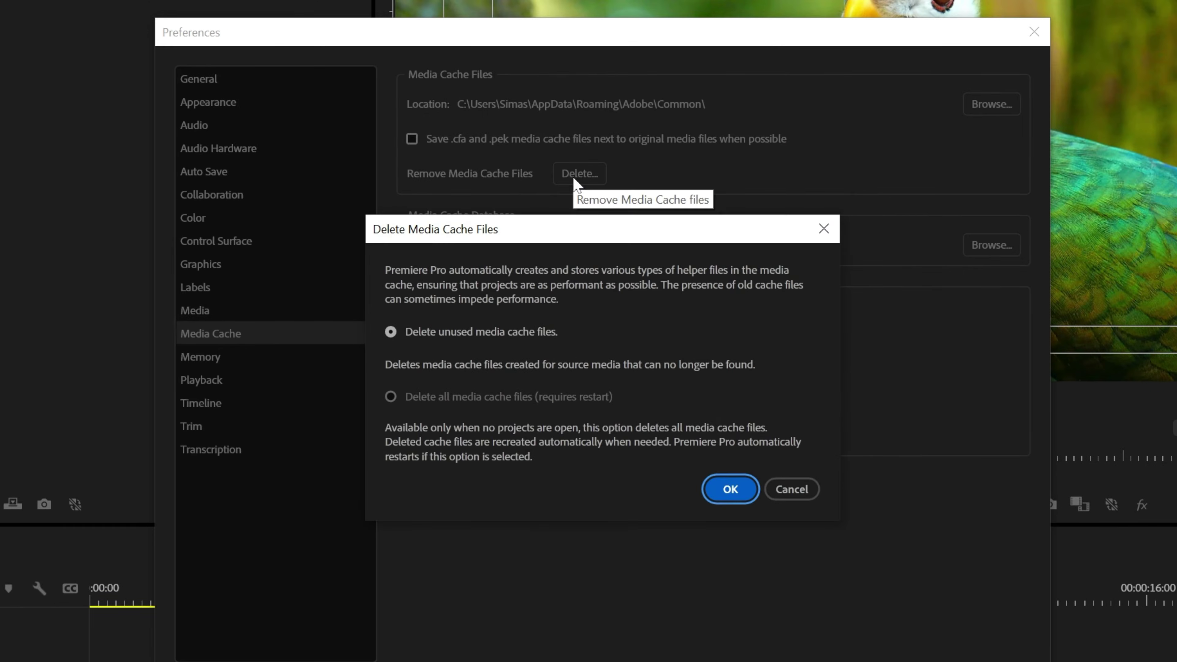
click(730, 491)
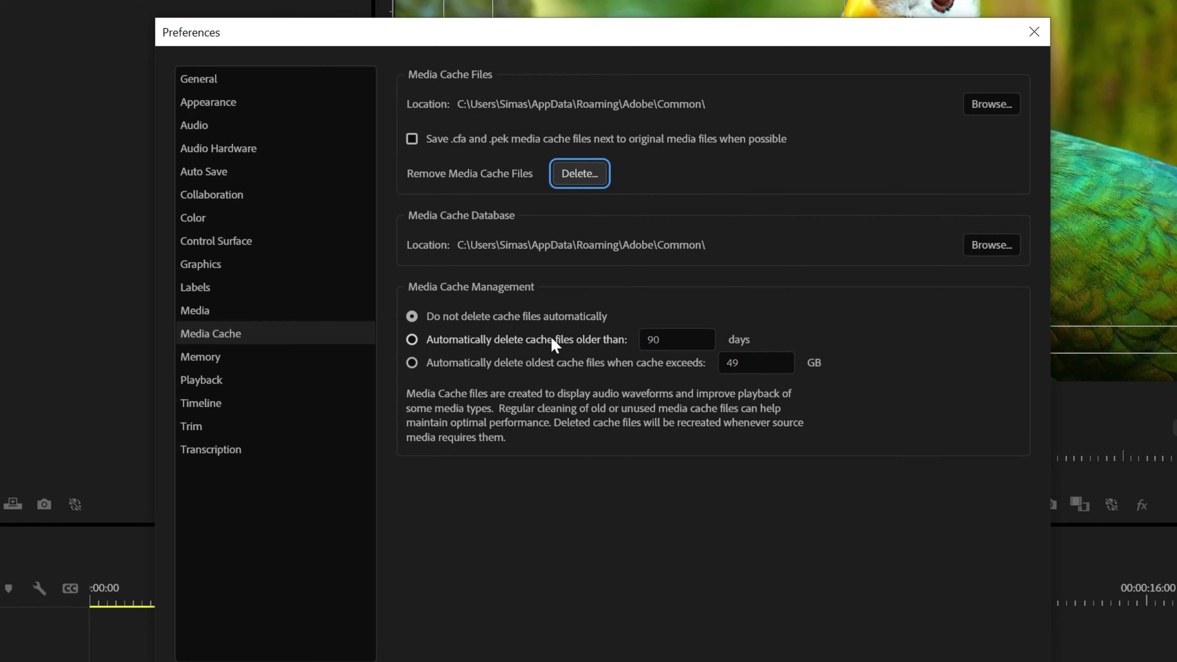
Auto-delete cache files older than 7 days, keeping the current cache folder
click(552, 338)
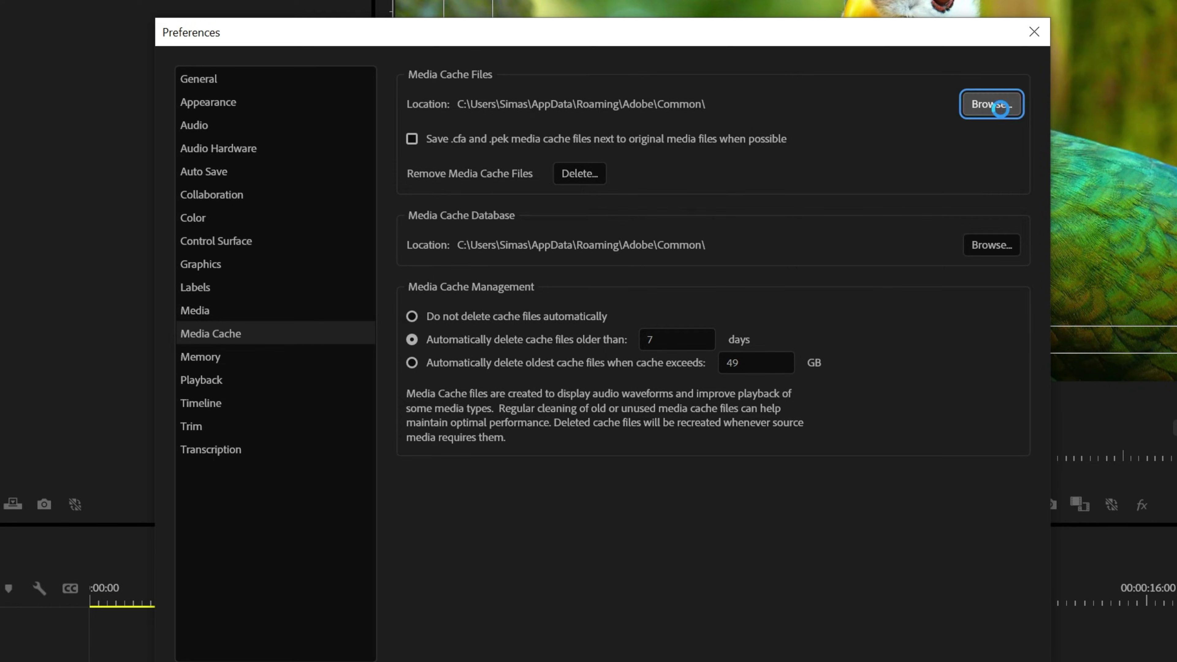
click(997, 105)
key(Escape)
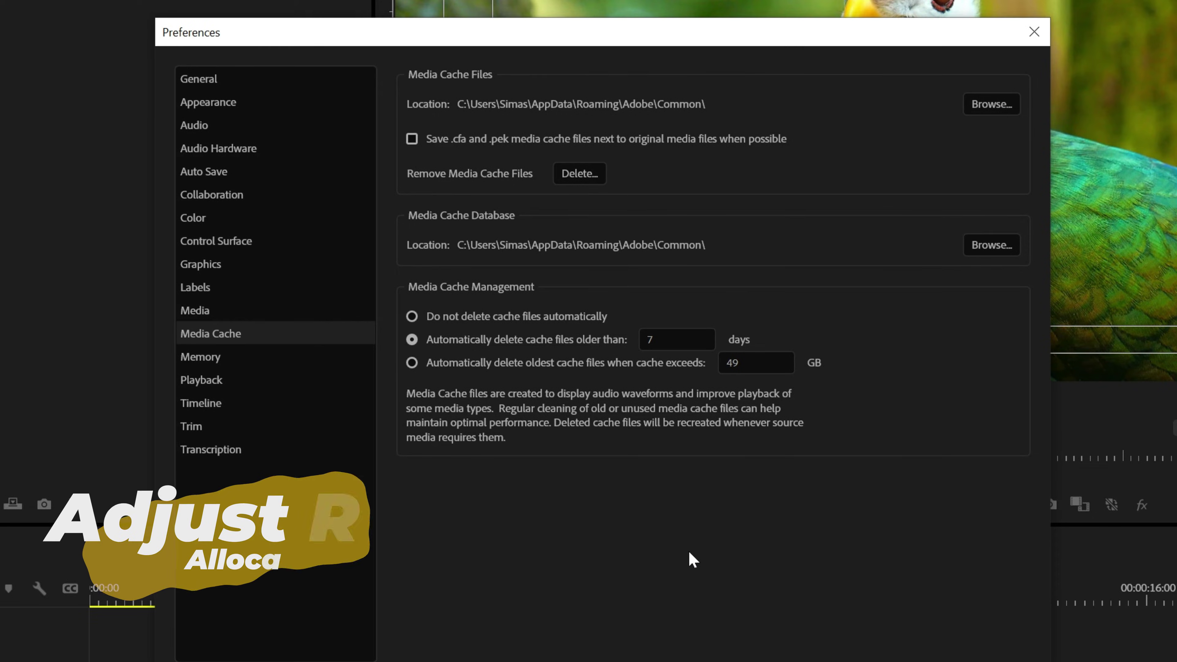
Review the Memory preferences, with 10 GB reserved for other applications, and leave Preferences
click(231, 359)
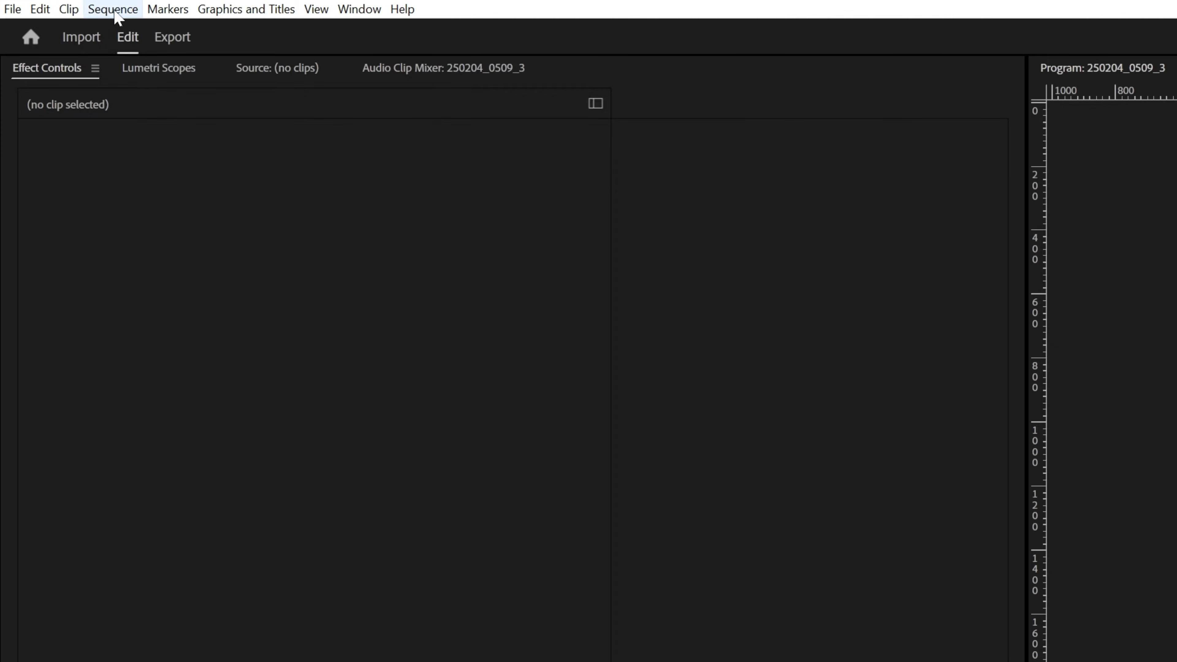
click(115, 10)
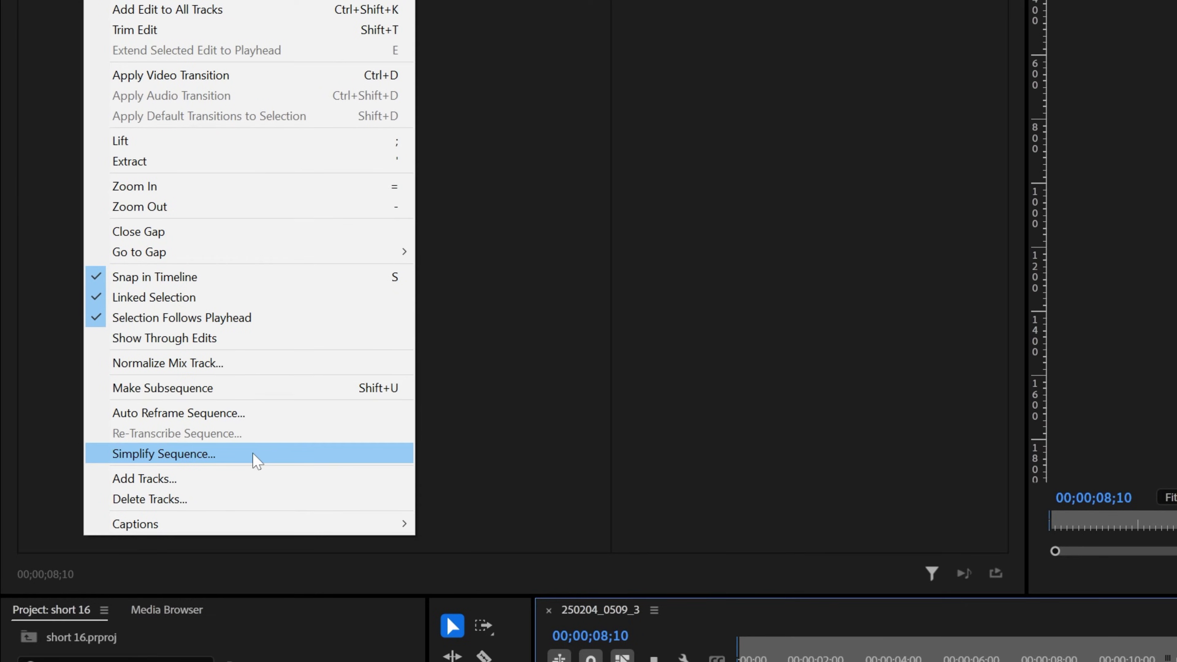
Simplify 250204_0509_3, removing empty tracks, offline clips and Mango-labelled clips
click(257, 460)
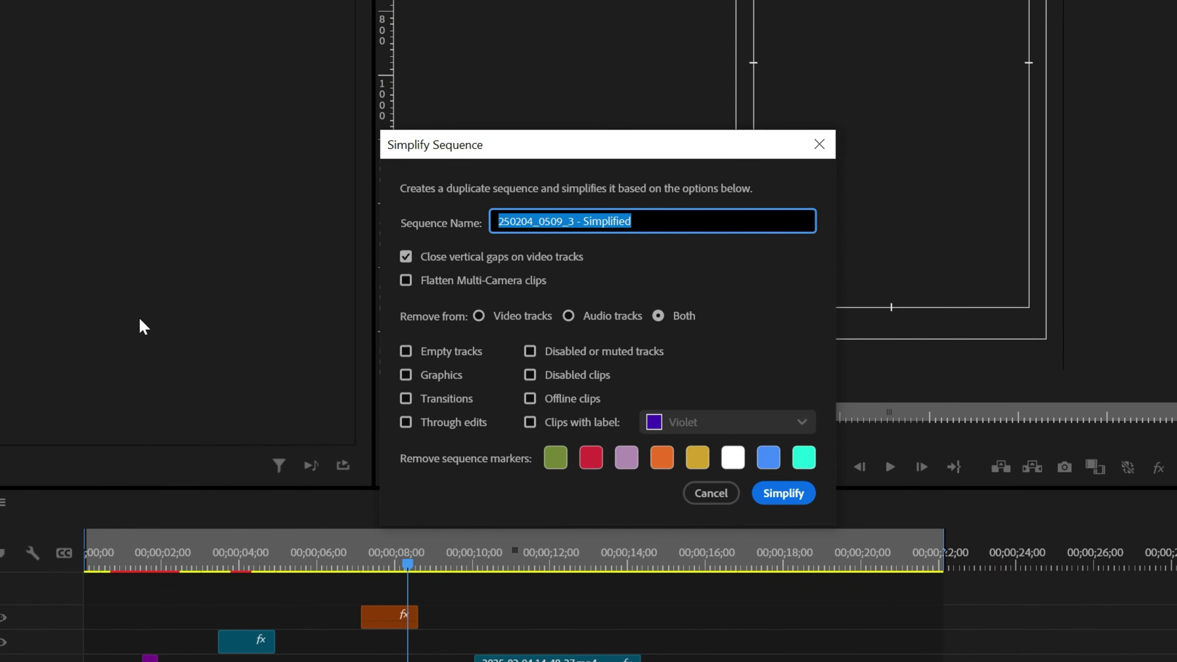
click(582, 395)
click(579, 422)
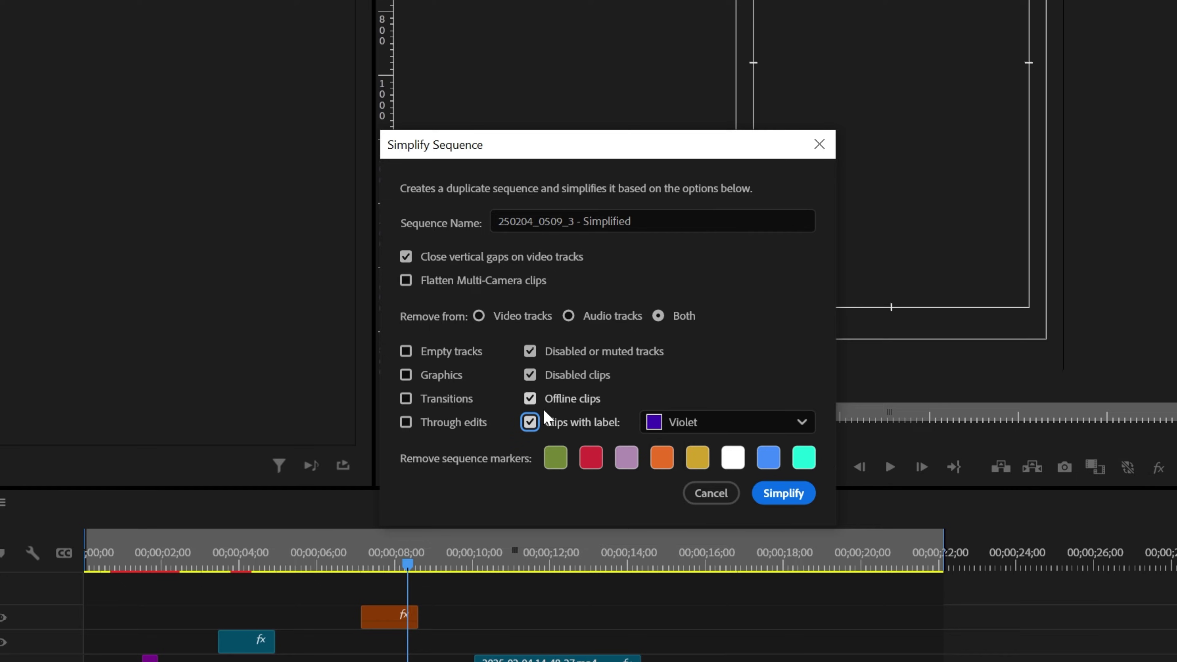
click(466, 357)
click(686, 422)
click(733, 621)
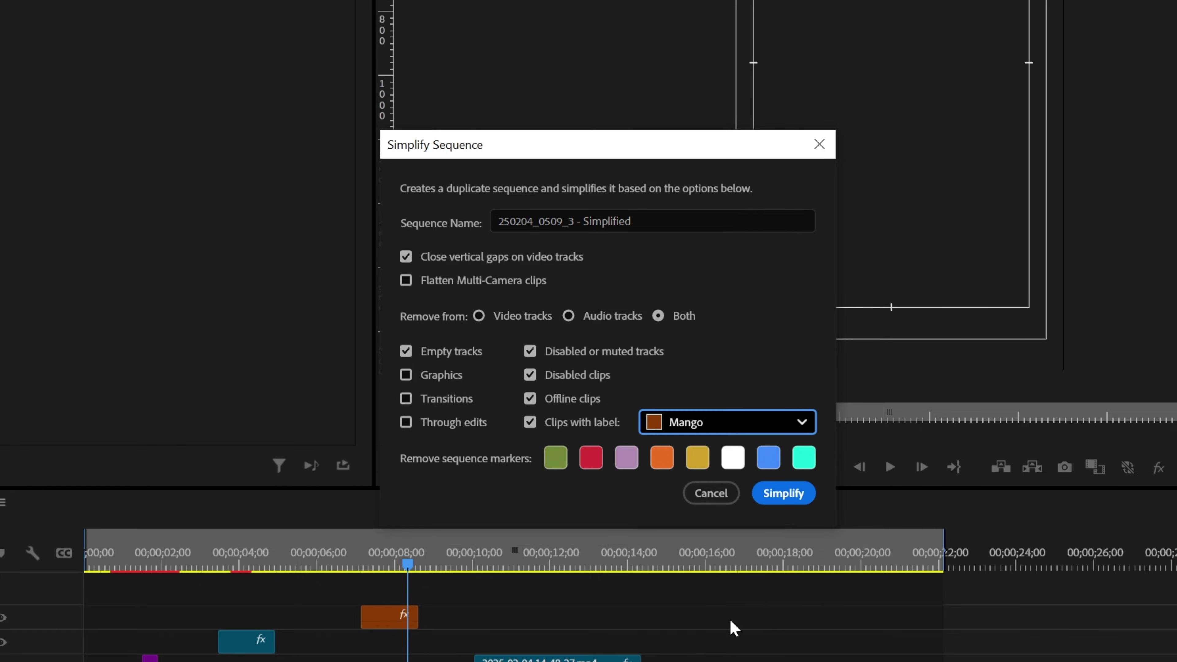
click(775, 501)
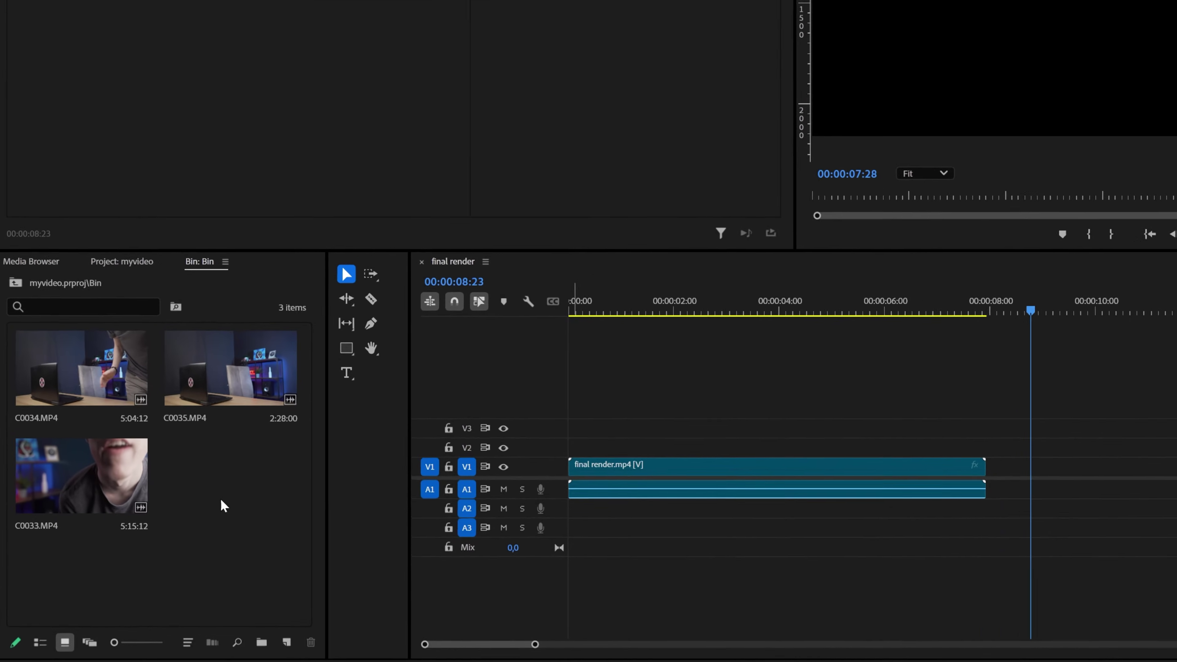
Select all three clips in the bin for proxy creation
drag(253, 501, 81, 363)
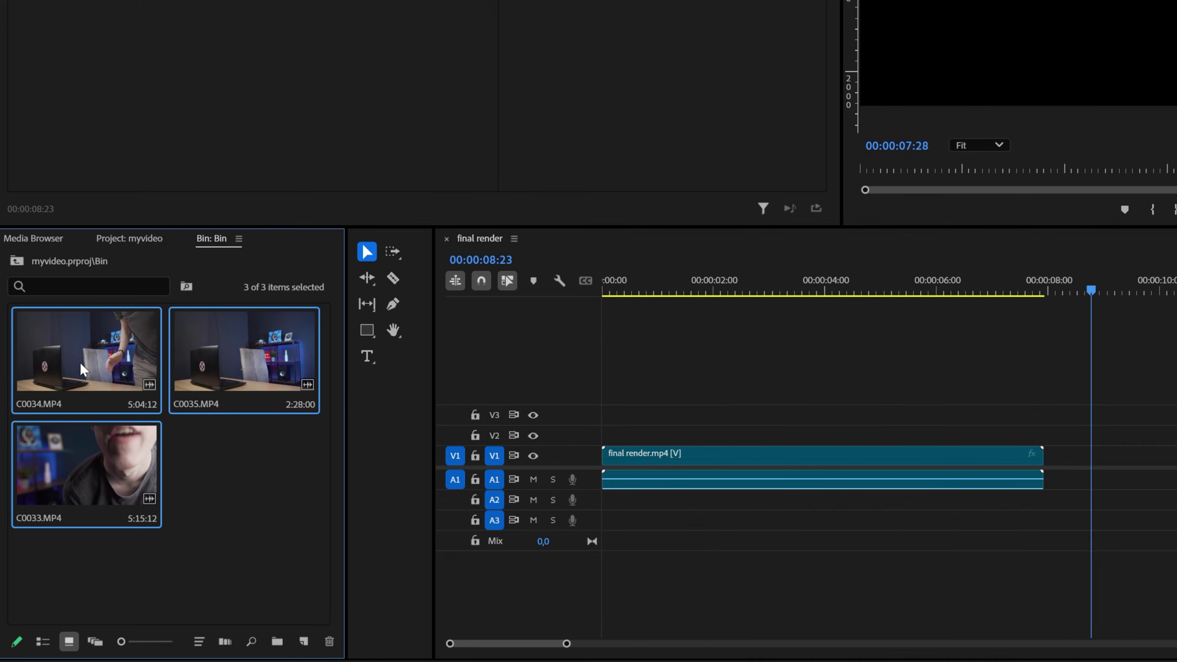
right_click(80, 363)
mouse_move(164, 184)
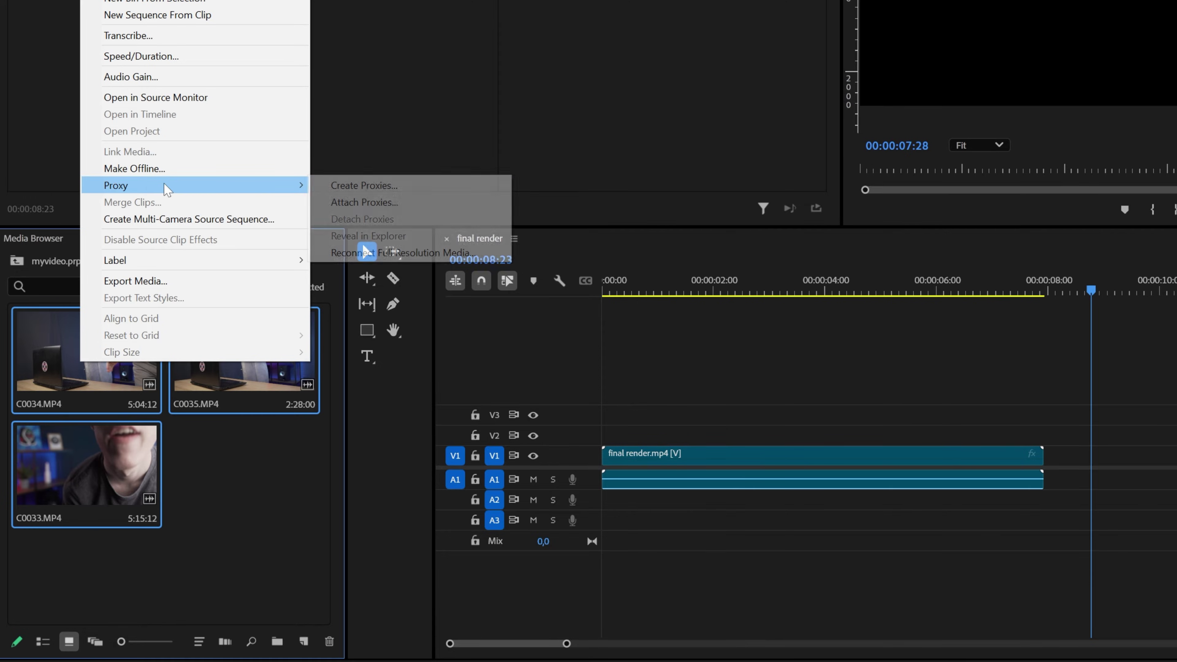
click(373, 186)
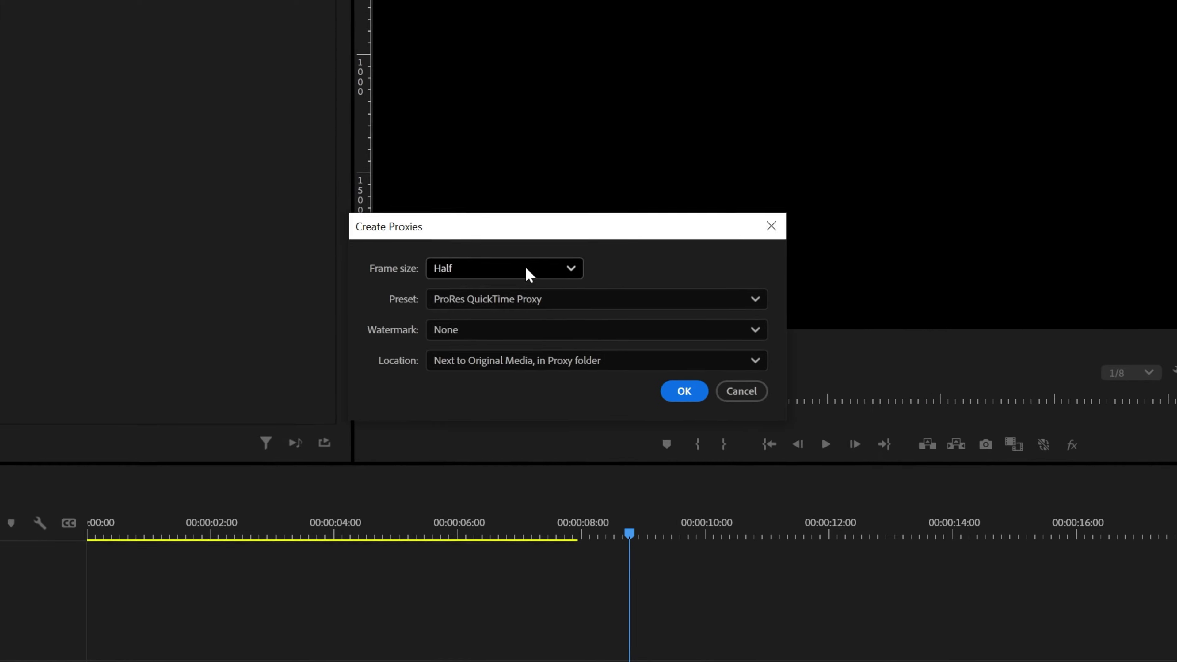
Queue Quarter-size ProRes QuickTime Proxy files with a Proxy Icon watermark
click(526, 269)
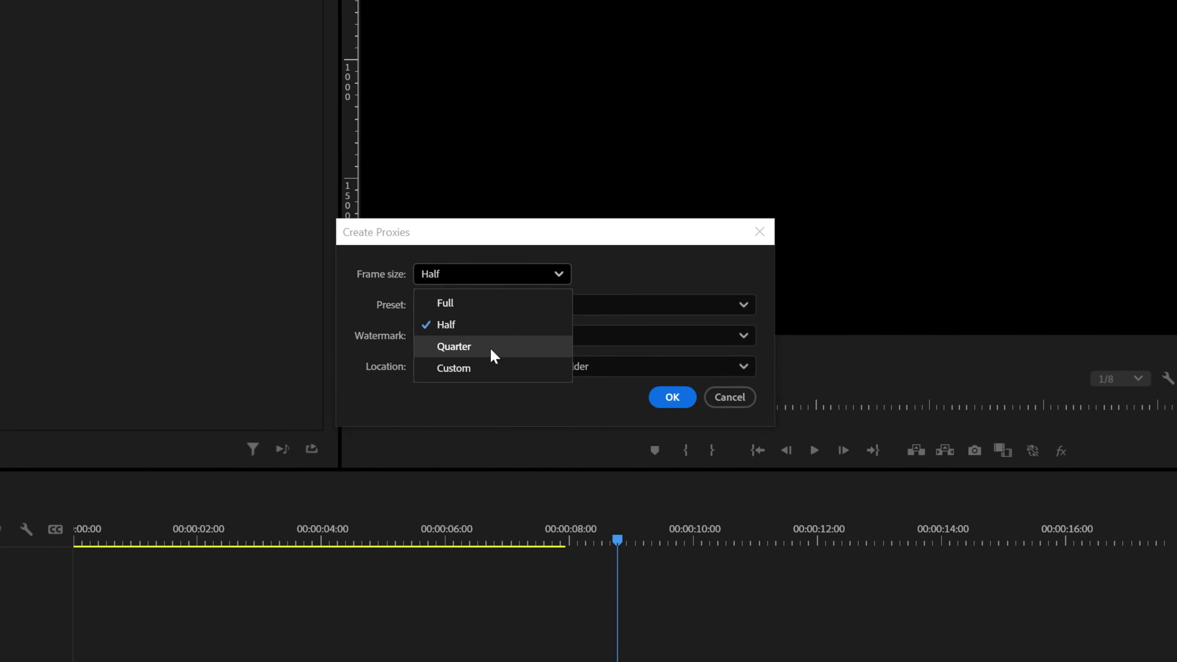
click(521, 307)
click(522, 342)
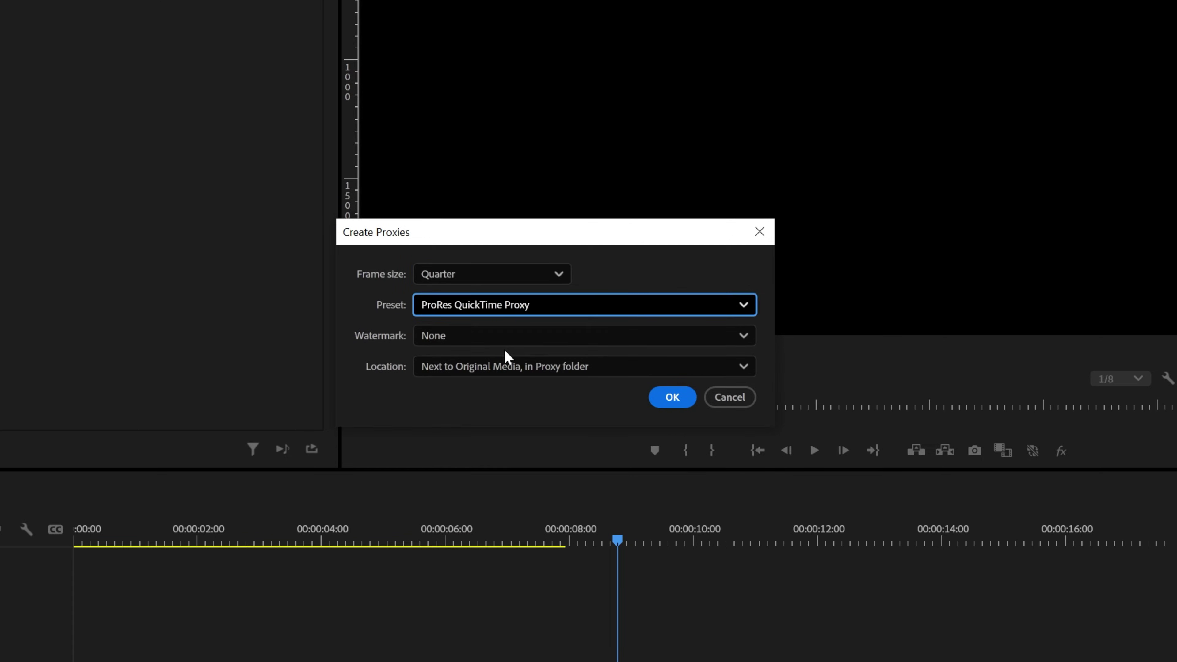
click(502, 342)
key(Escape)
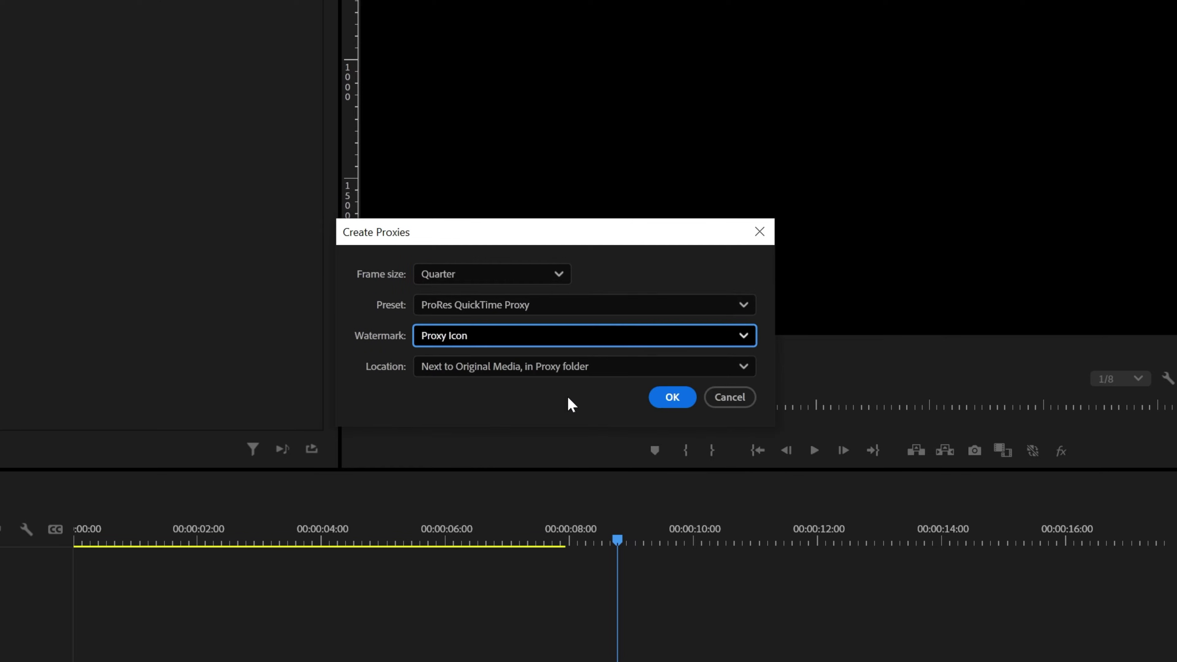
click(672, 398)
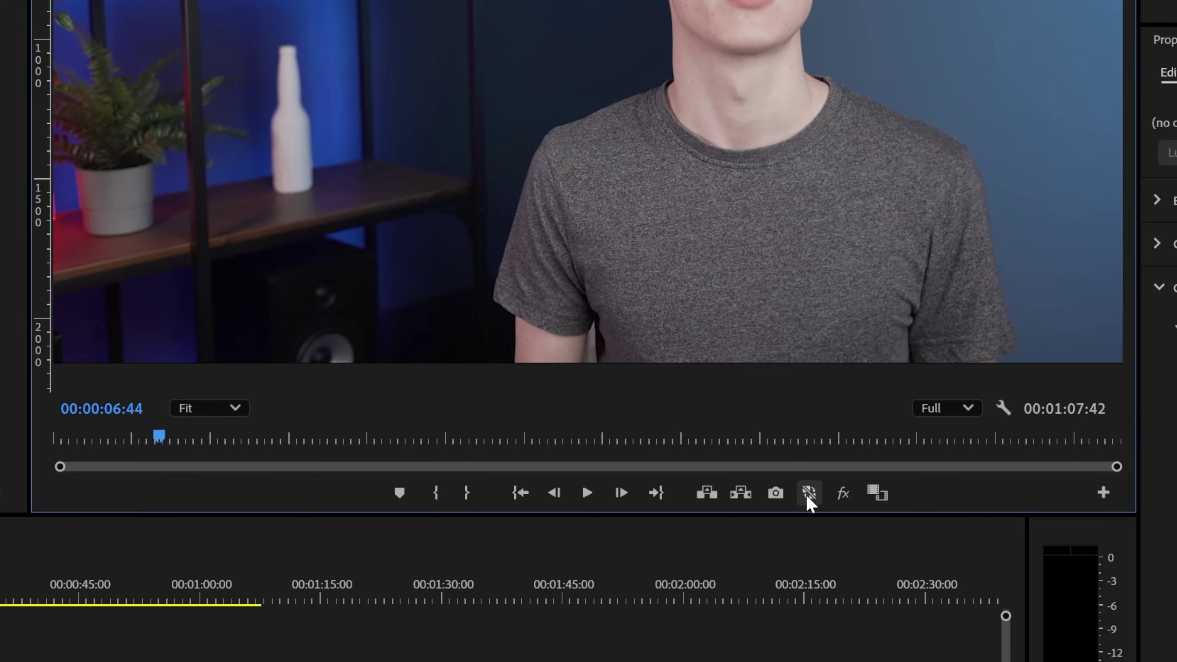
click(1103, 494)
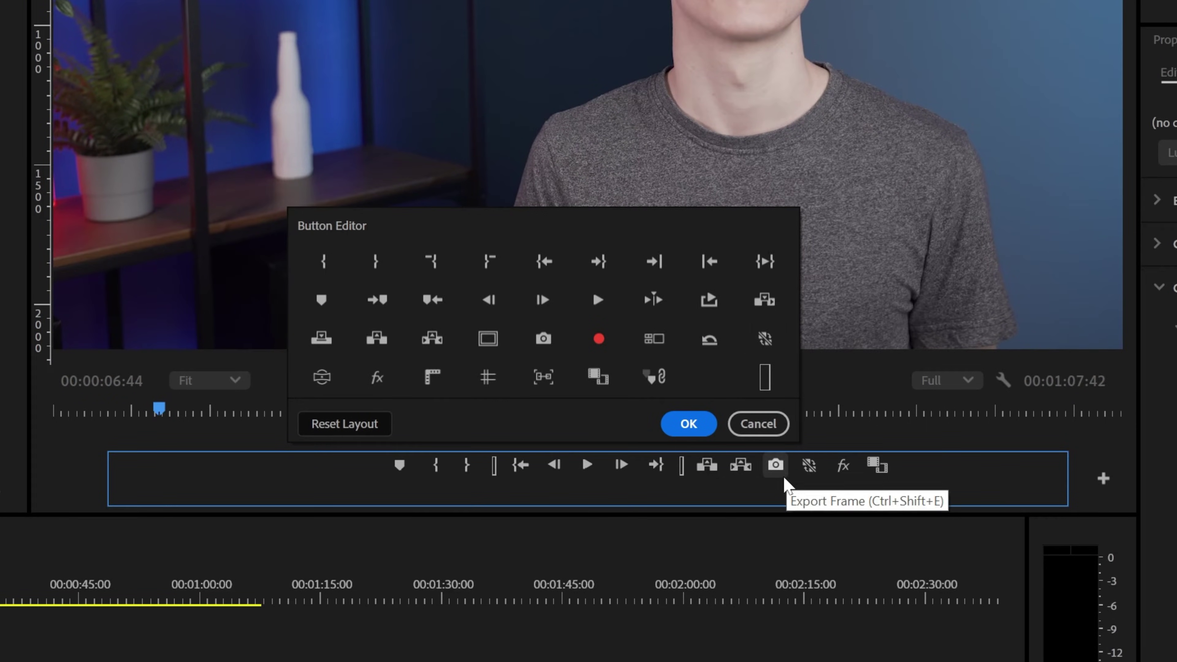
Close the Button Editor without changing the monitor buttons
click(689, 423)
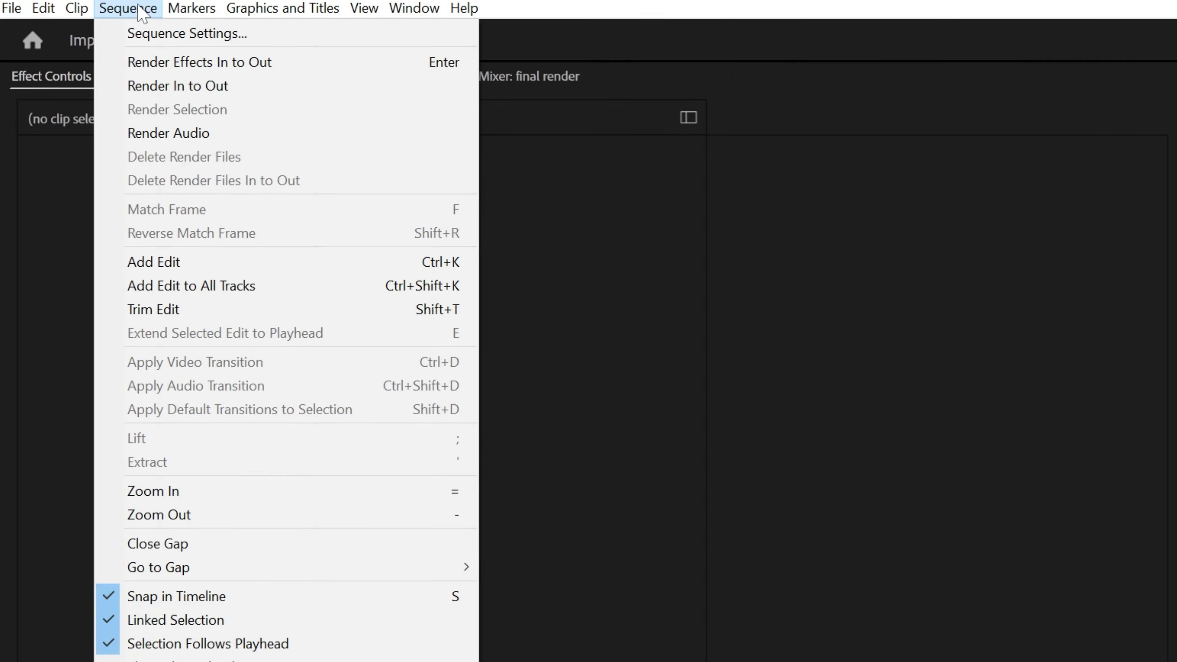
Apply the new sequence preview settings and accept deleting existing preview files
click(171, 36)
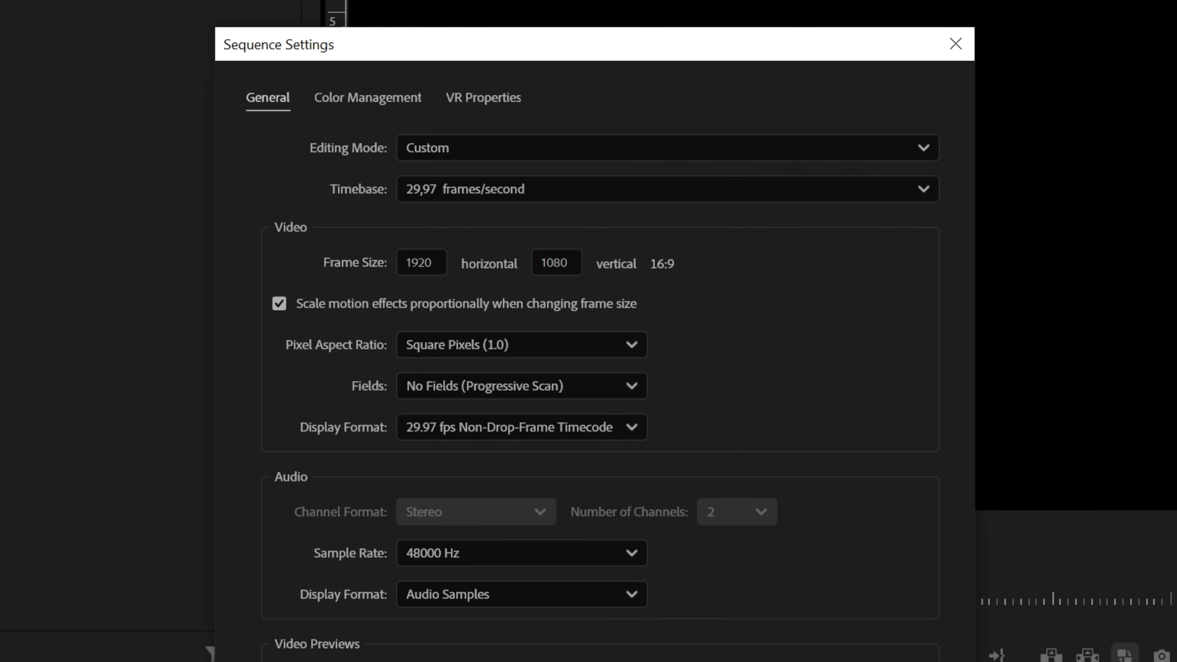
key(Return)
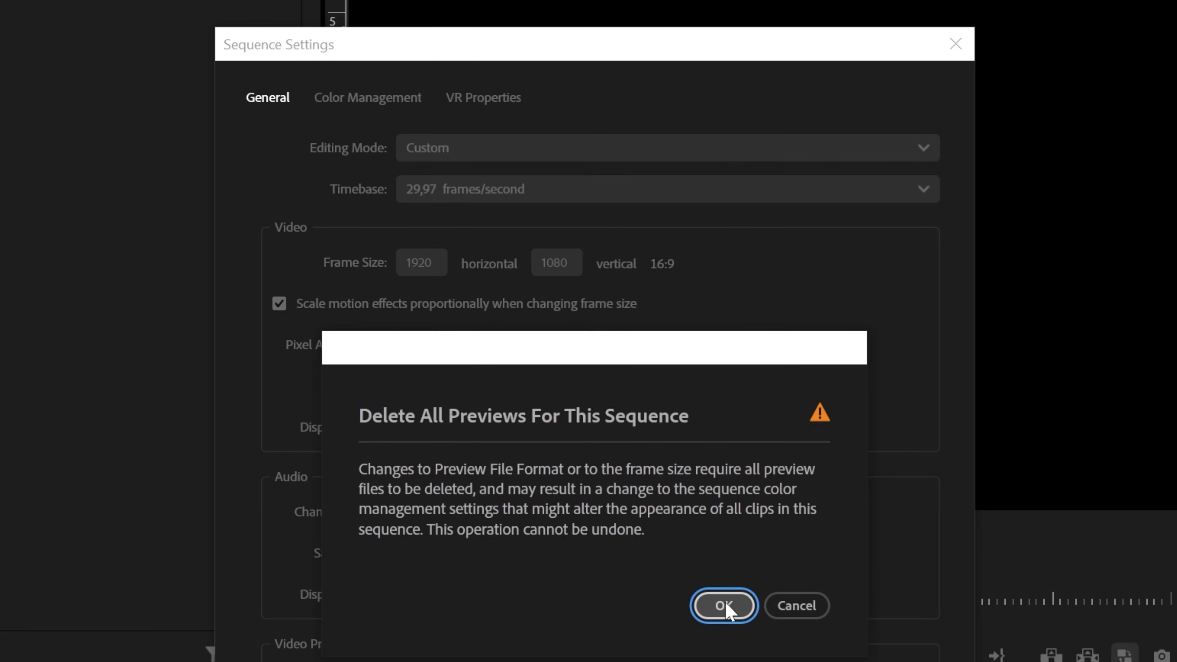
click(724, 604)
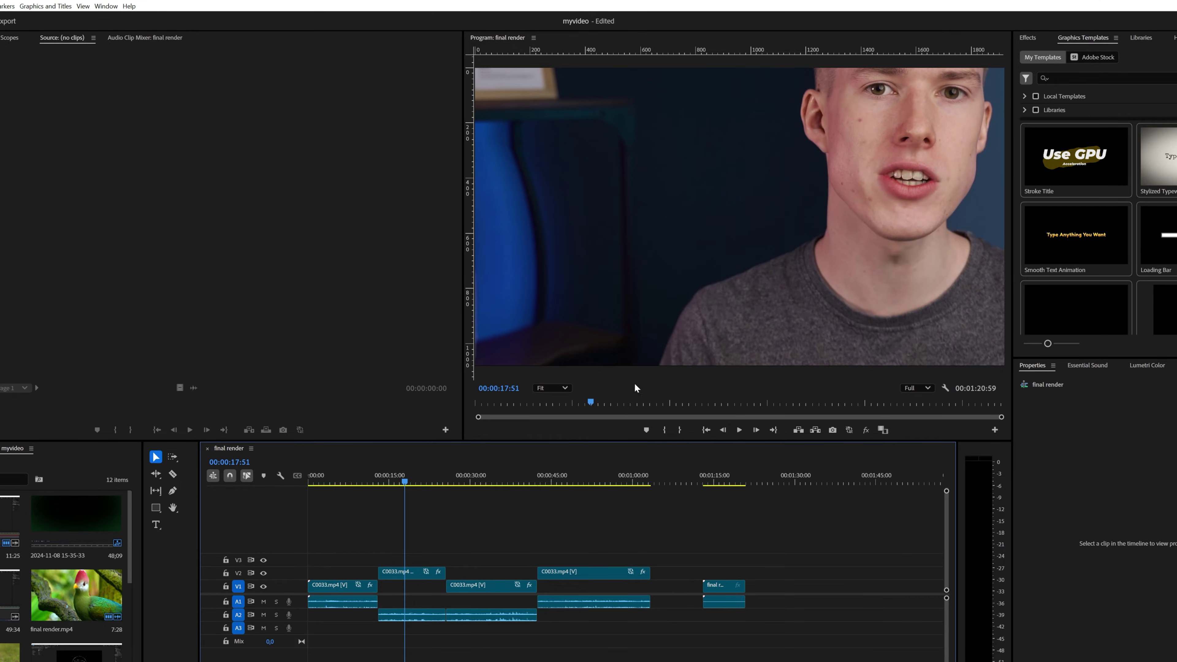
Fit the selected timeline clips to frame
drag(365, 528, 605, 639)
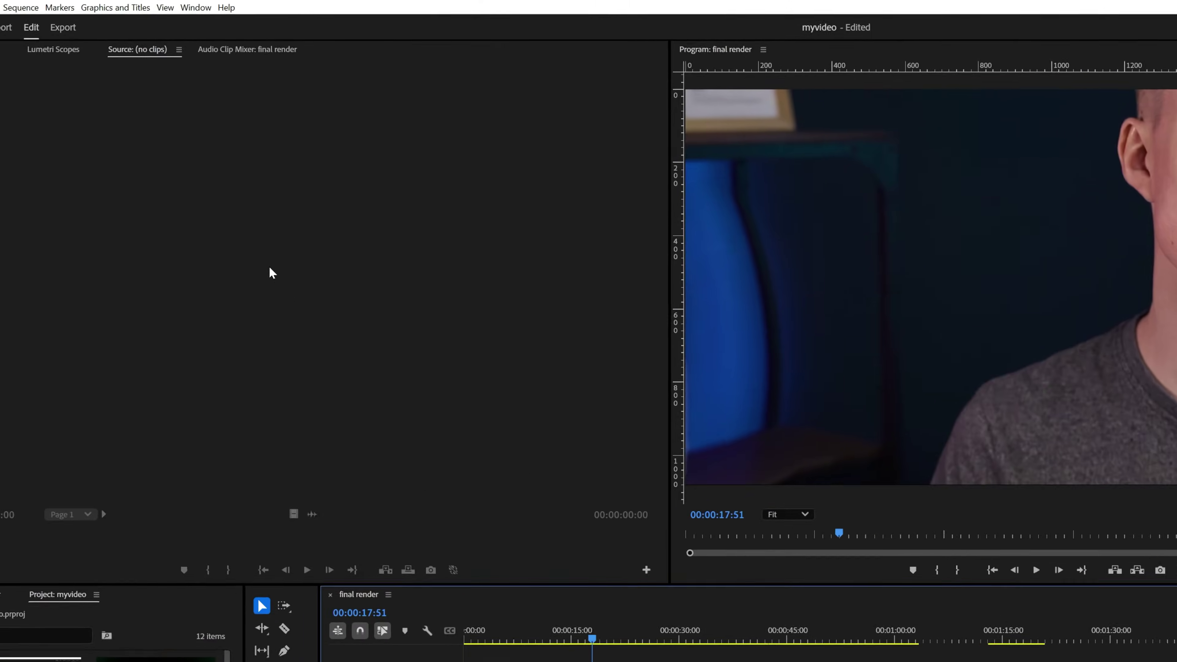
click(41, 9)
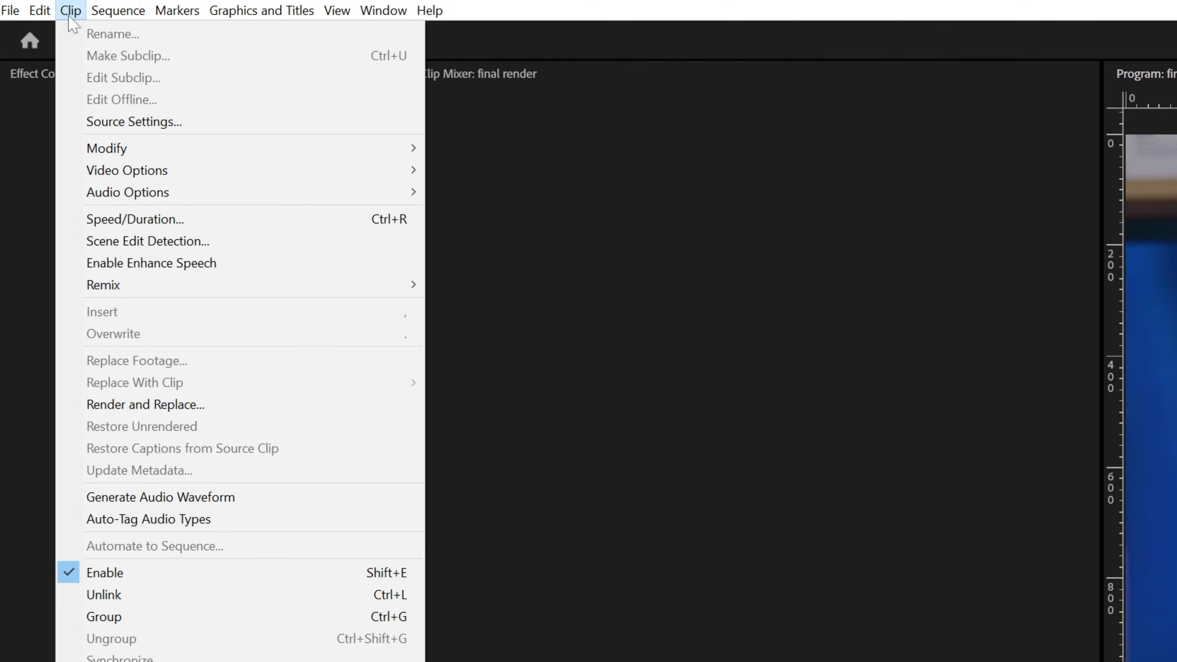
mouse_move(319, 165)
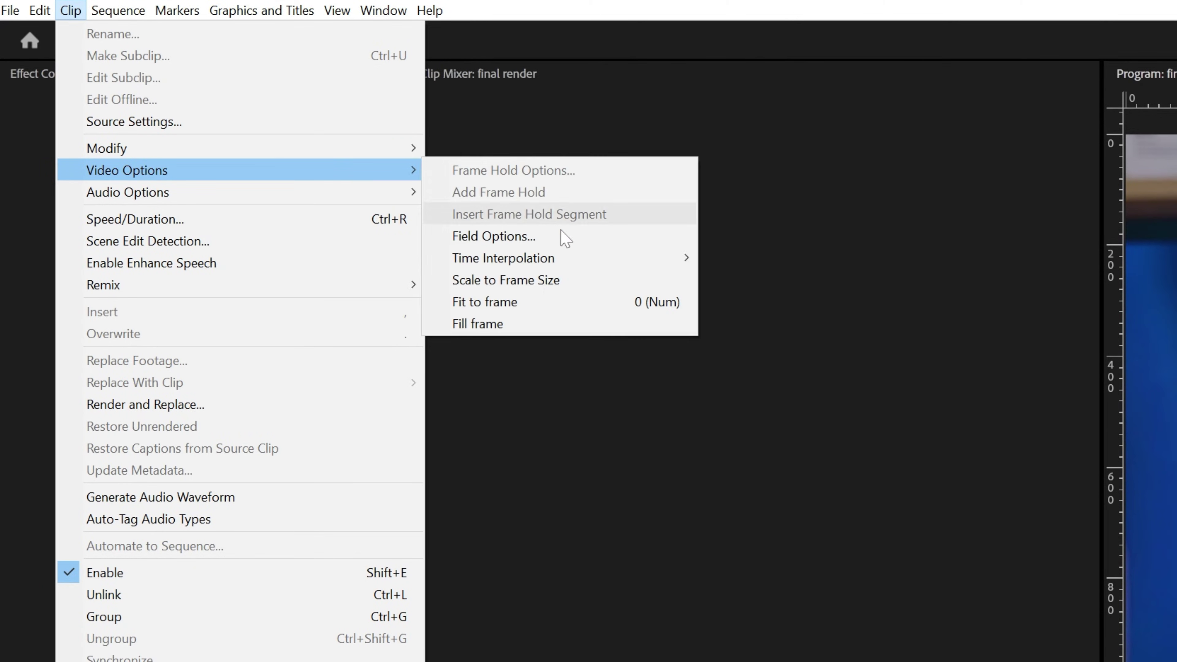
click(578, 304)
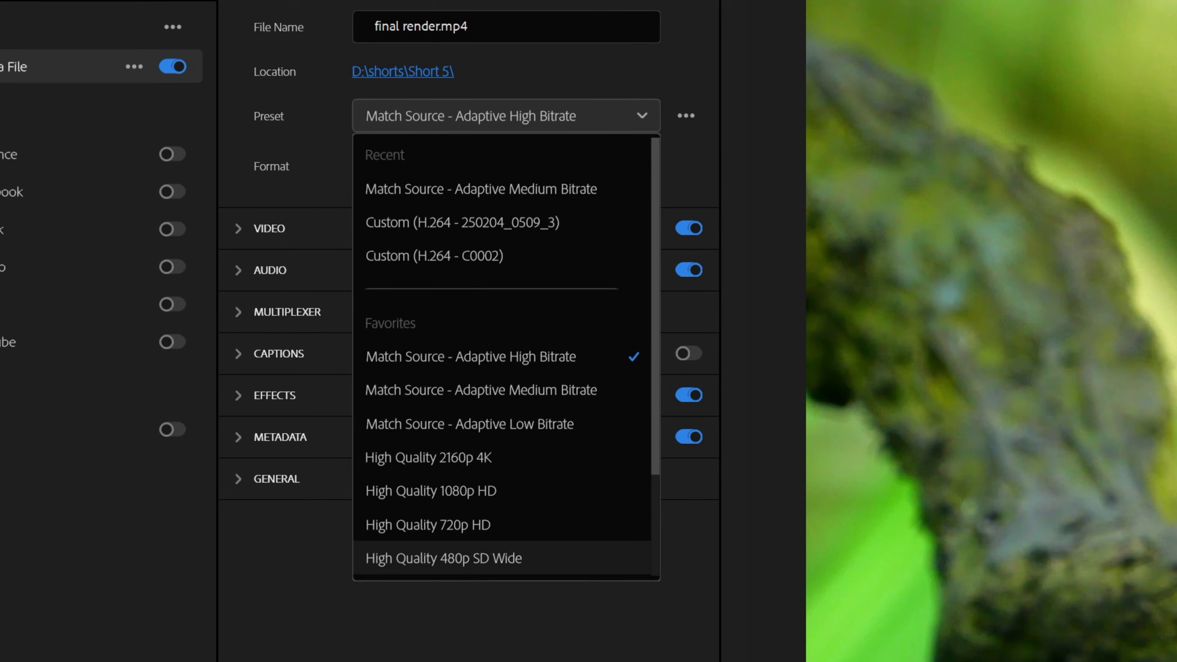
Set the export's video Target Bitrate to 12 Mbps instead of 75.9
key(Escape)
click(241, 232)
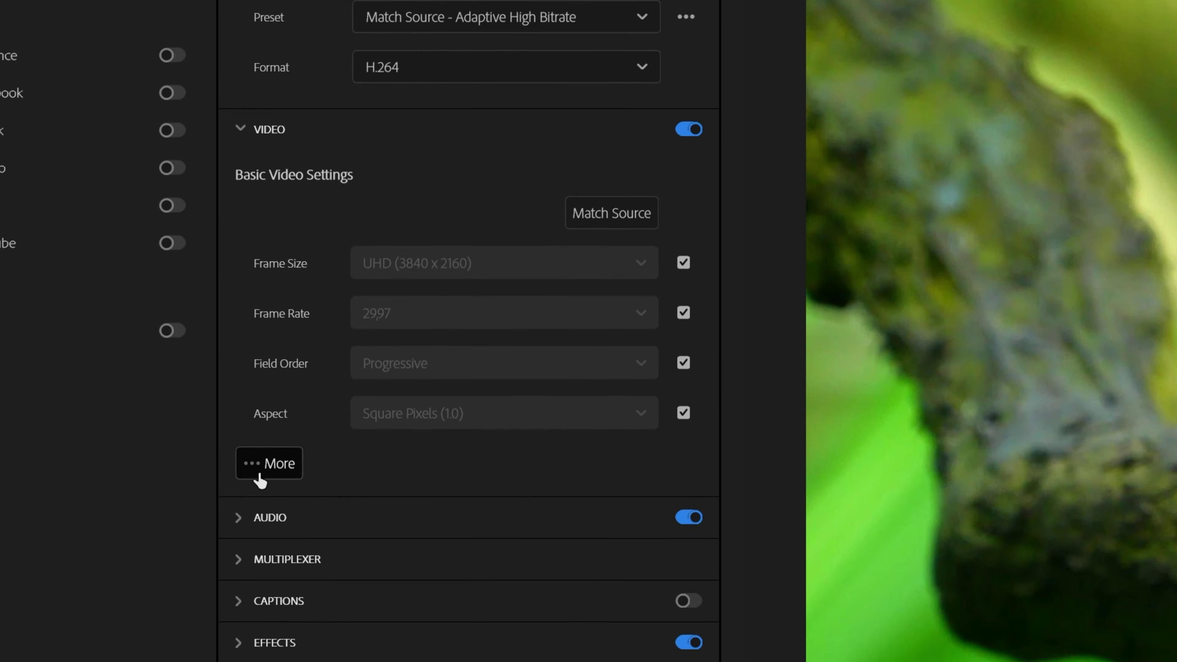
click(267, 543)
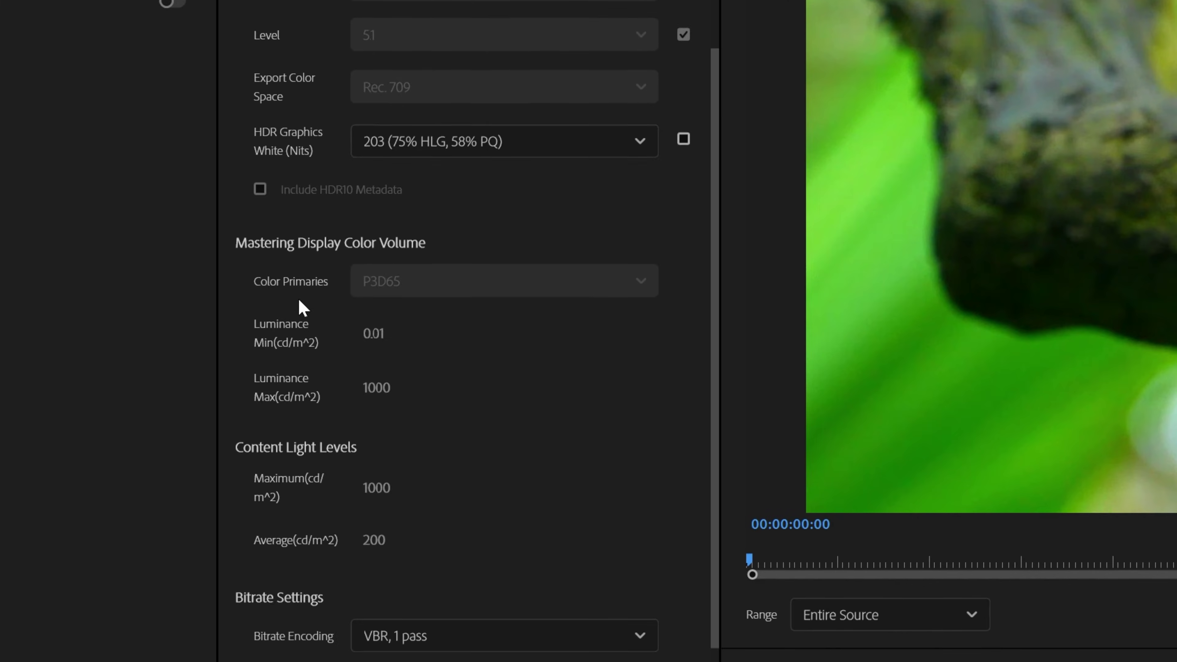
scroll(304, 309, down, 5)
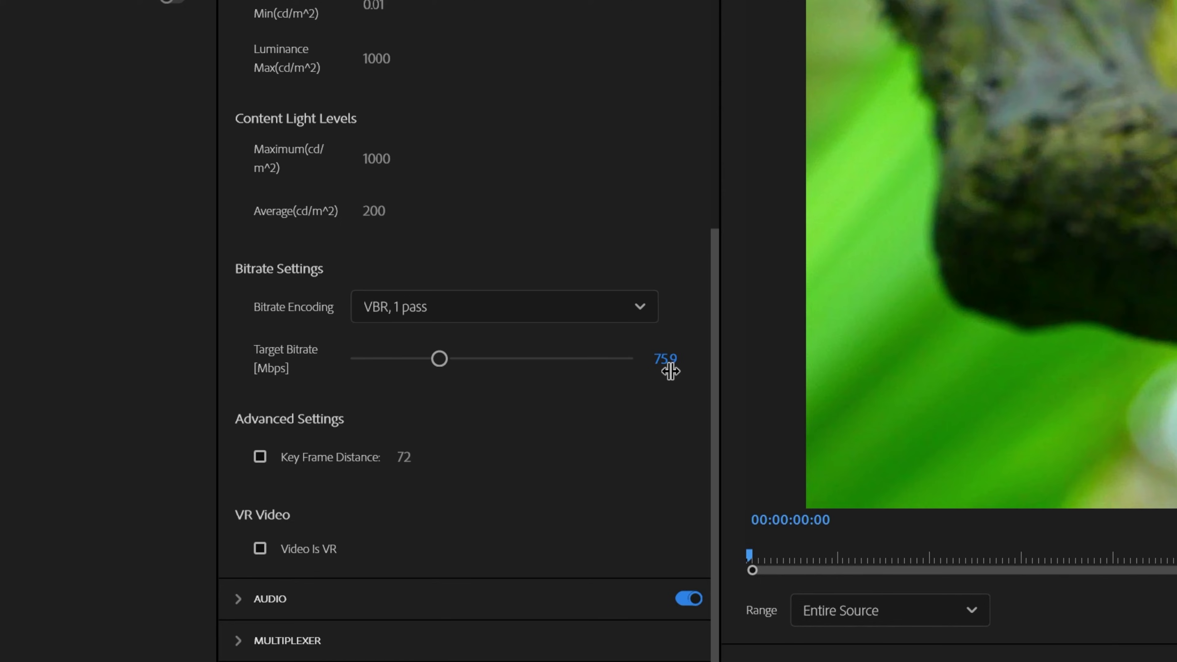
text(1)
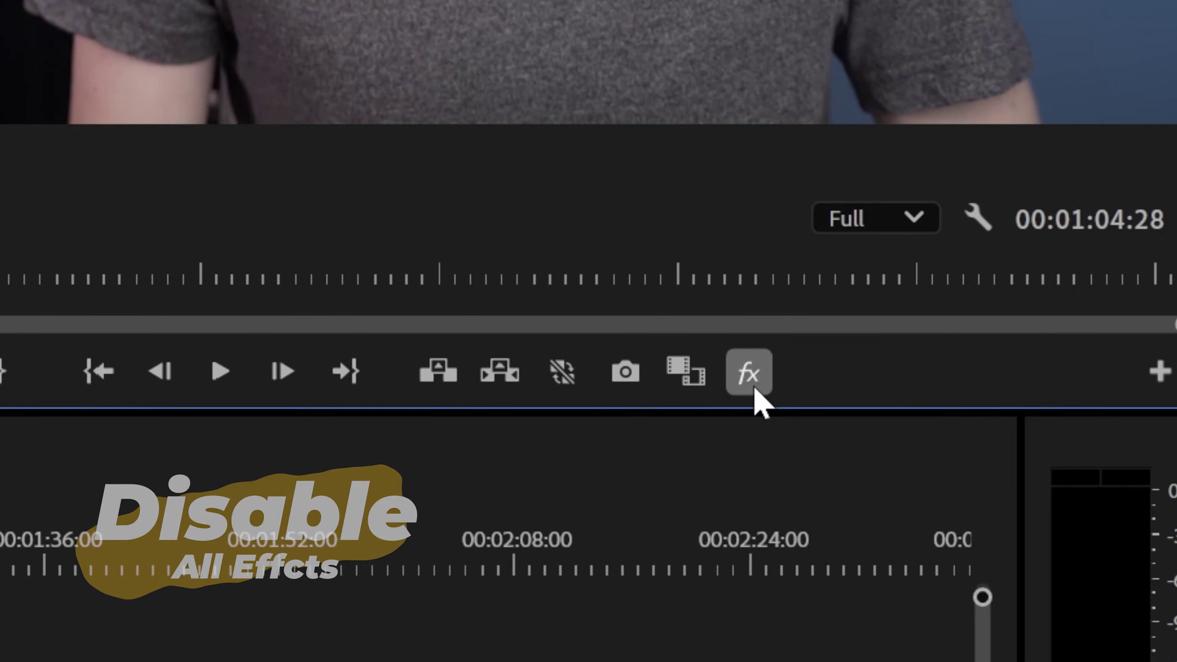
click(754, 391)
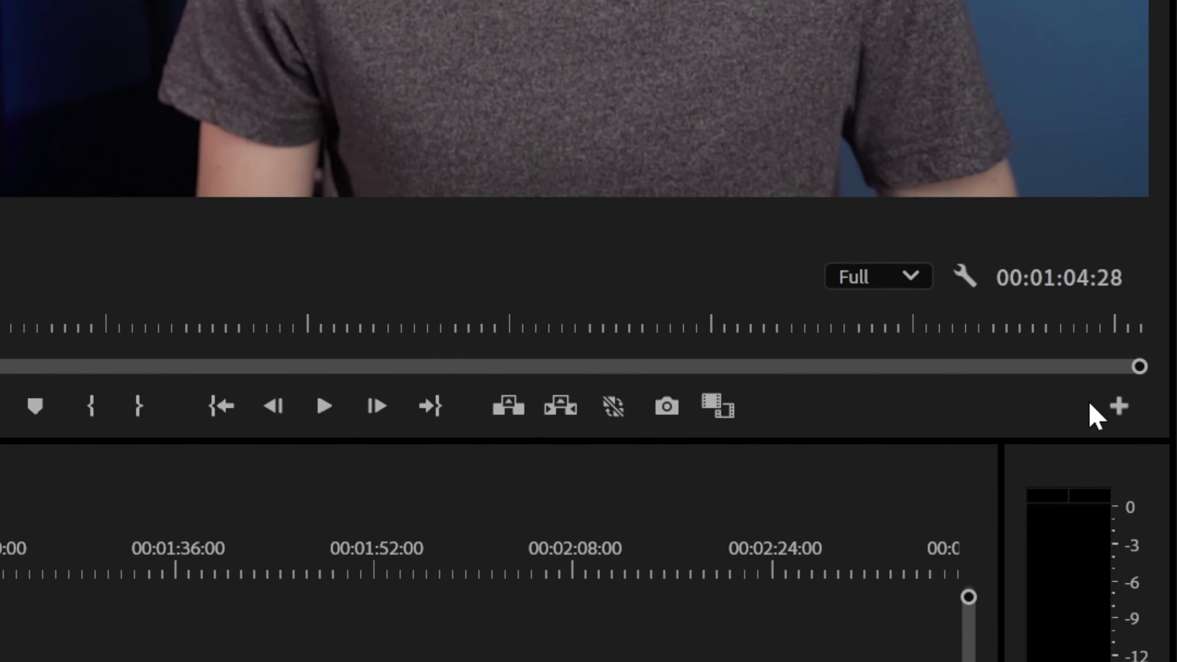
Add the Global FX Mute button to the Program Monitor controls
click(1160, 371)
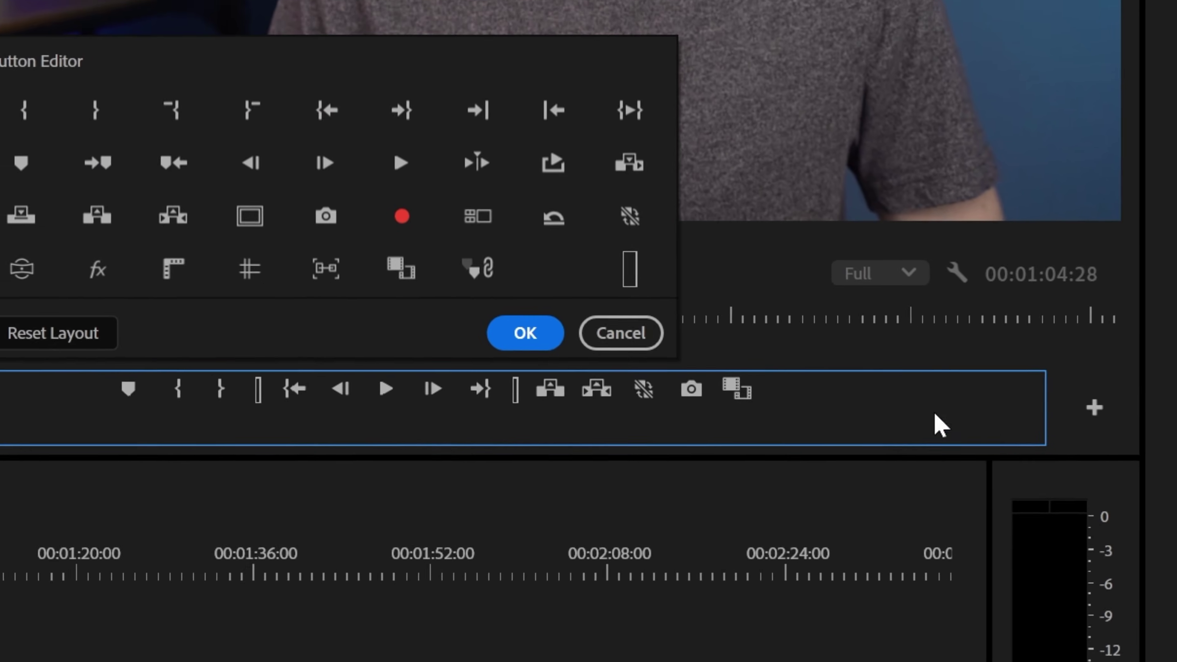
drag(97, 269, 102, 284)
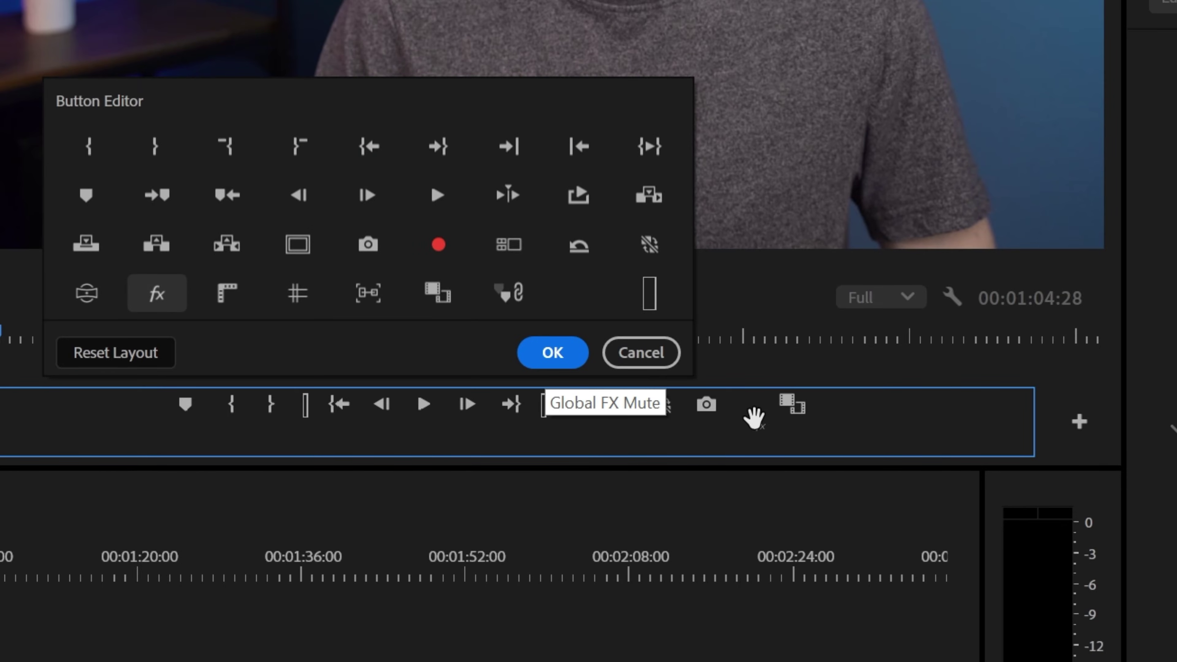
drag(754, 417, 753, 417)
click(553, 352)
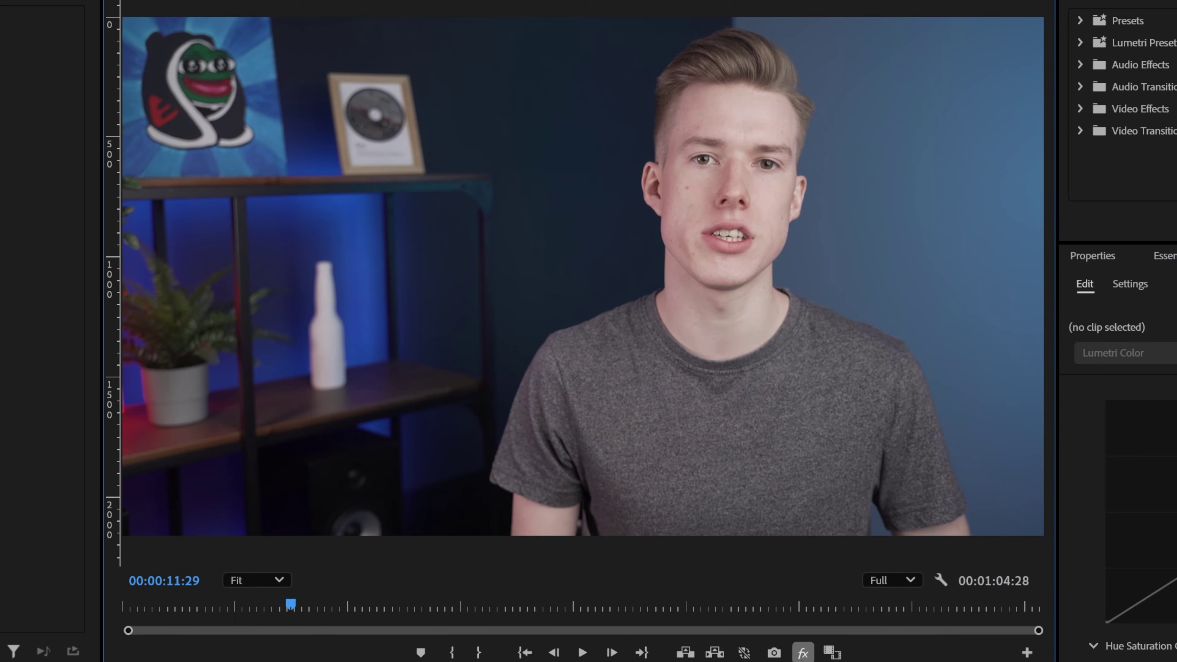
Turn Global FX Mute on and scrub the sequence to preview footage without effects
click(802, 658)
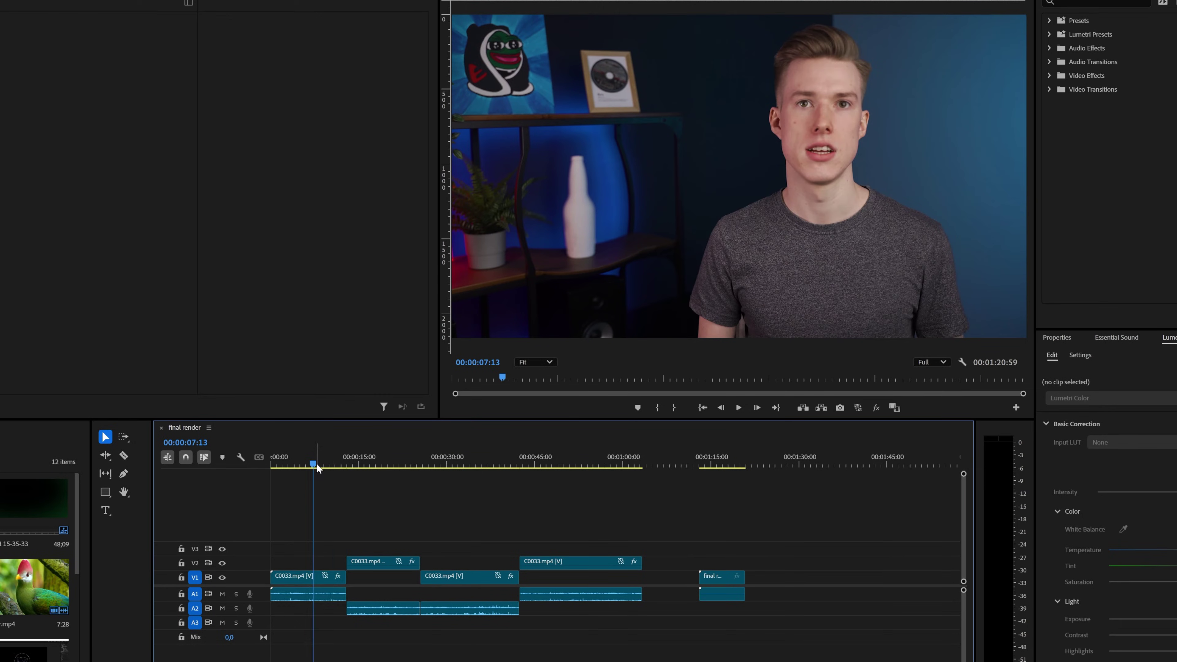
mouse_move(317, 464)
mouse_down()
mouse_move(593, 468)
mouse_move(295, 469)
mouse_up()
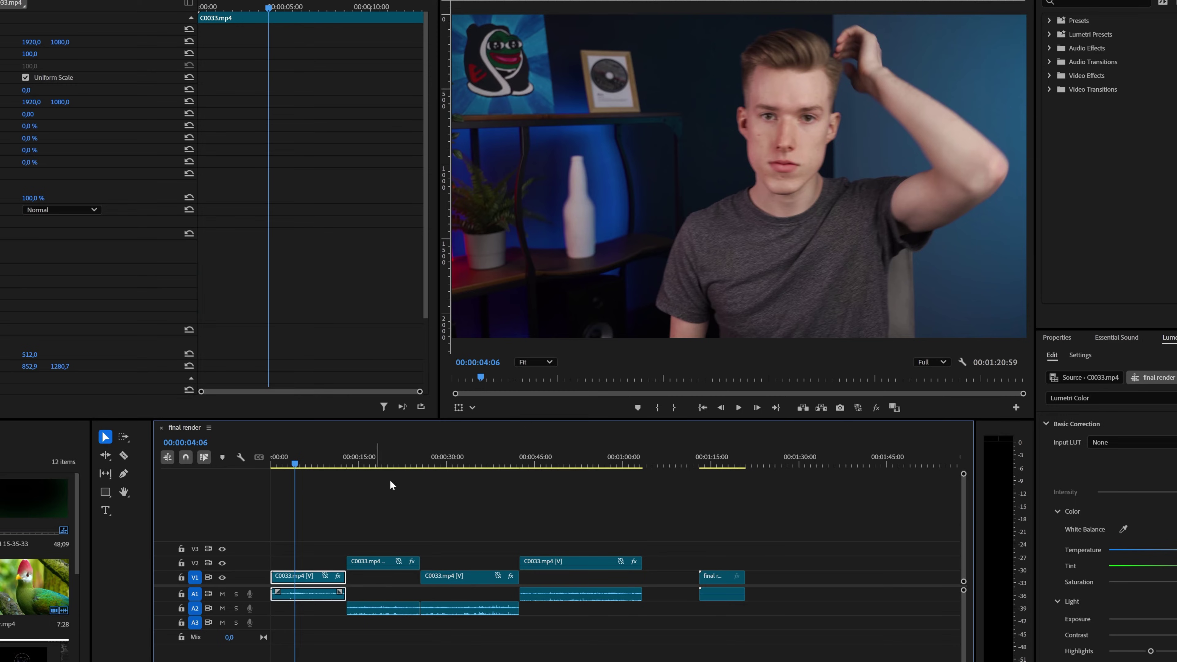
click(879, 412)
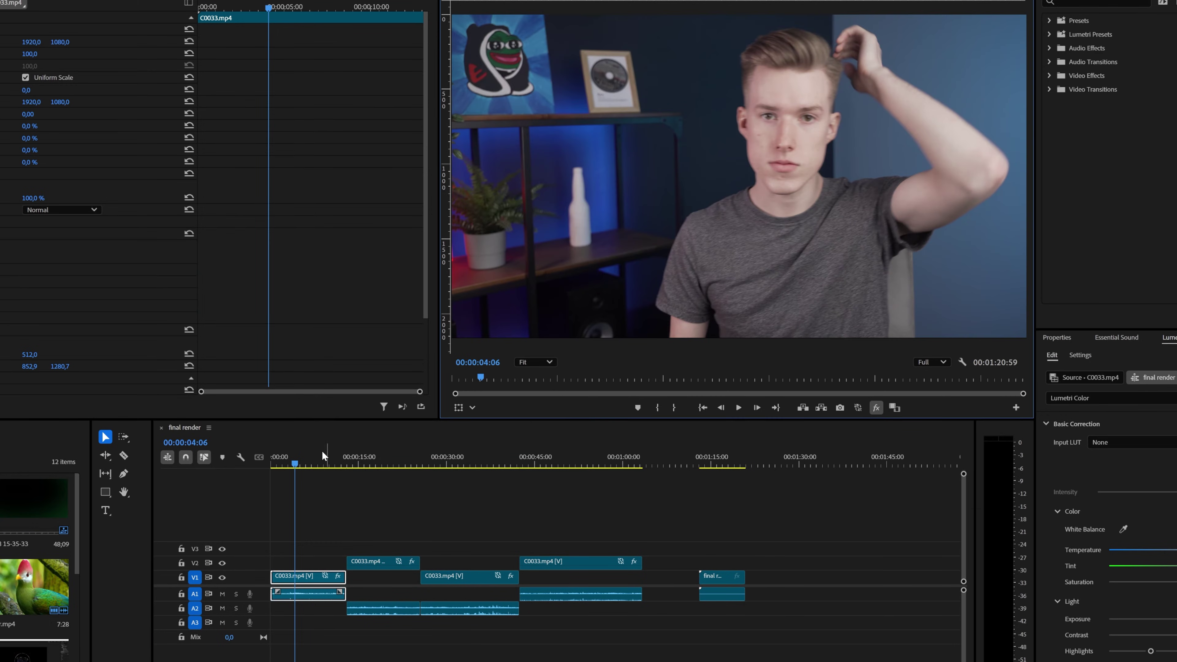
drag(323, 456, 304, 516)
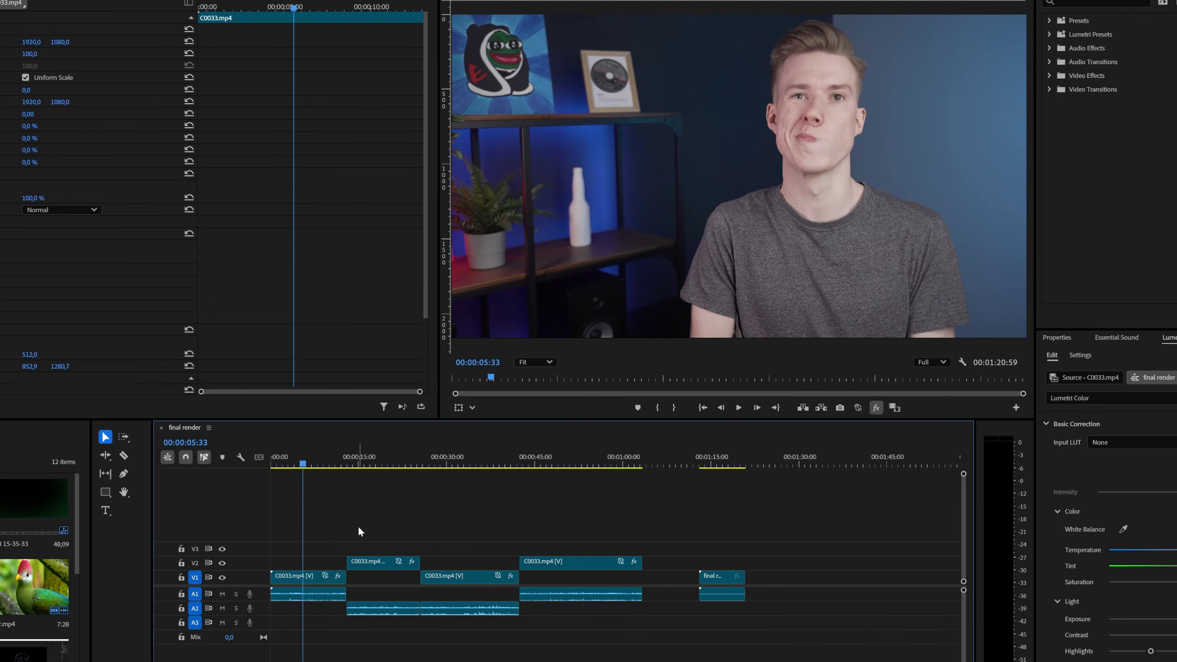